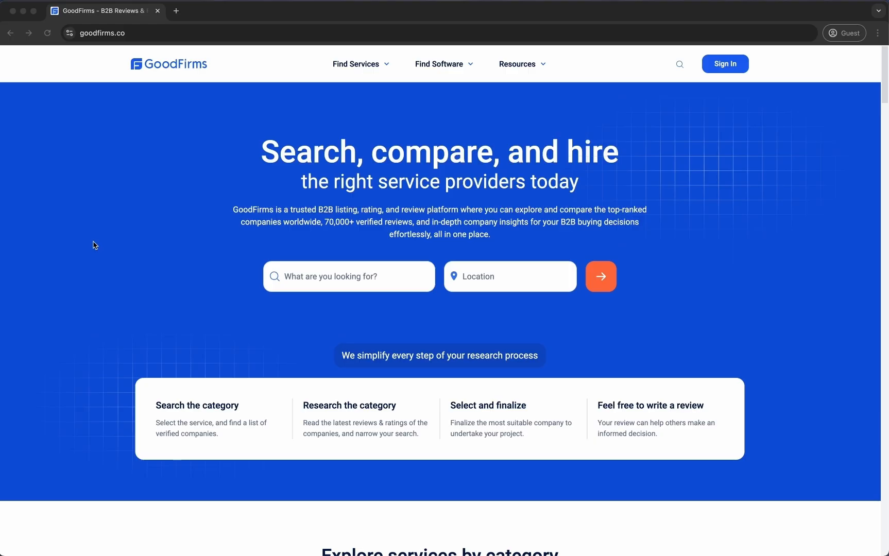
Scroll to the bottom of the GoodFirms homepage and choose Get listed in the orange banner
scroll(94, 245, down, 20)
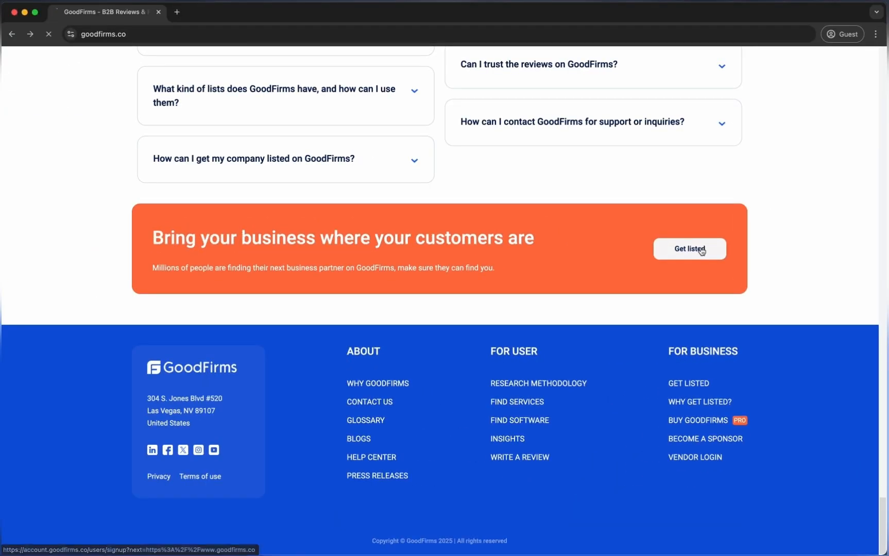
click(643, 191)
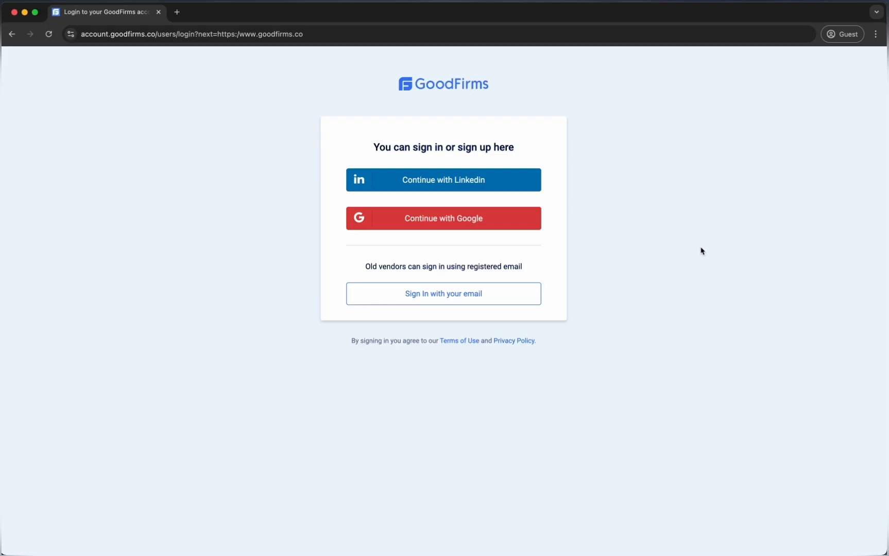
Sign in with Google using the company account's email address and password
click(516, 226)
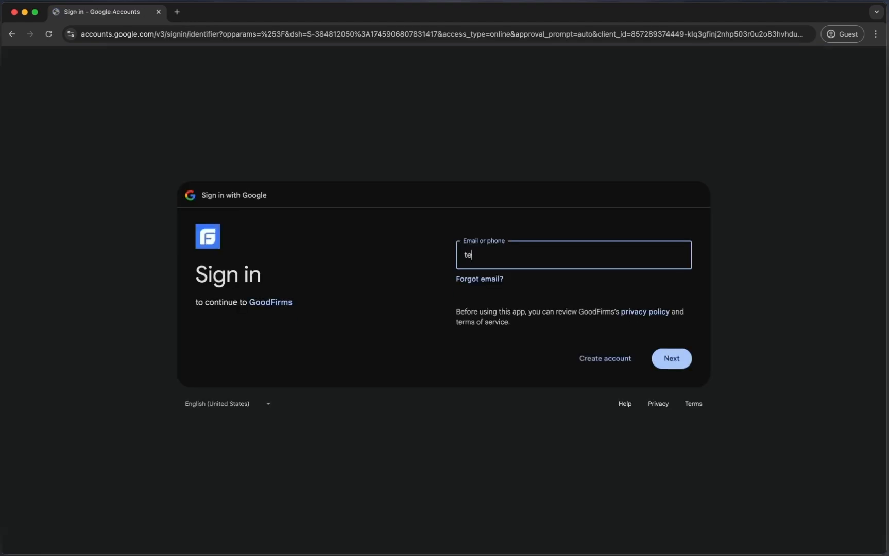
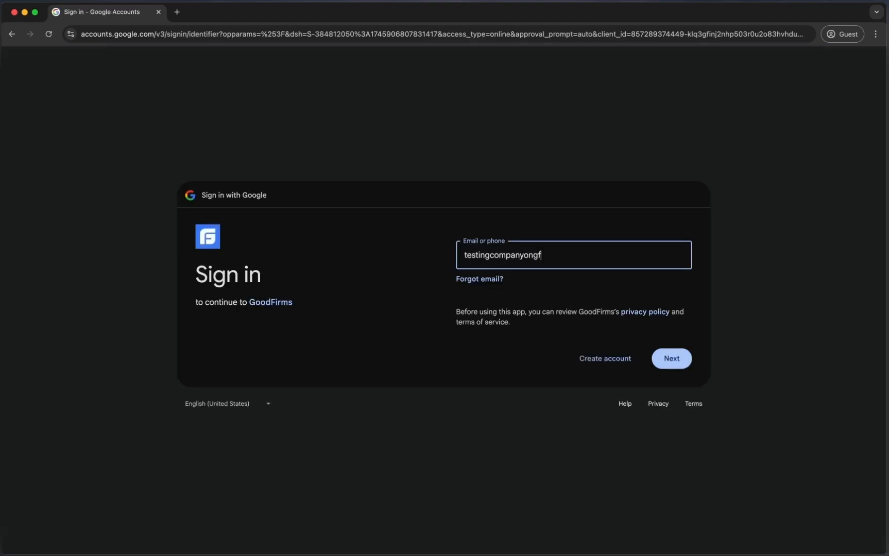
key(Return)
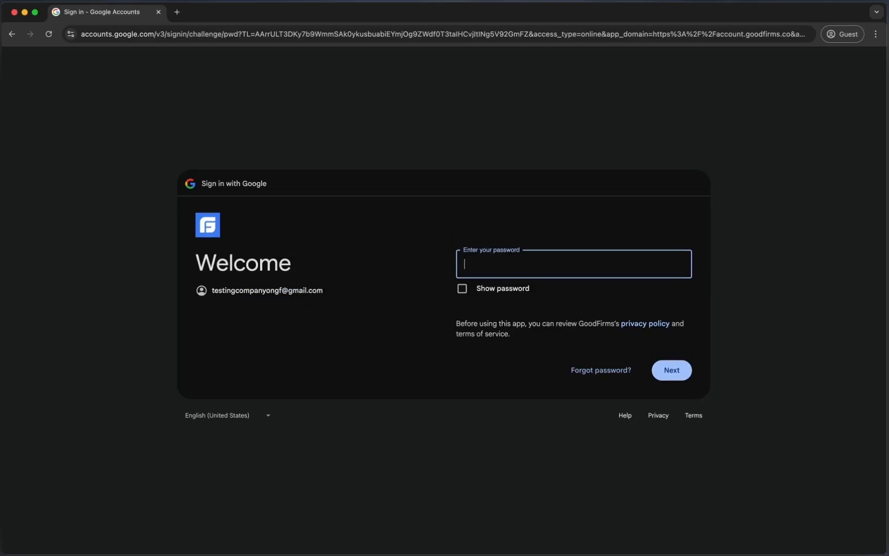
text(•••••••••••)
key(Return)
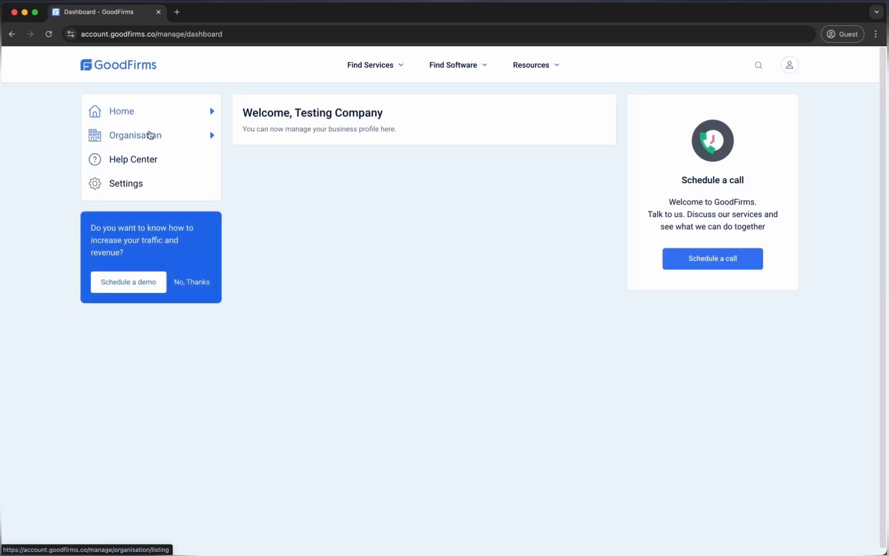
Go to Organisation and choose List Company to start a new company listing
click(149, 135)
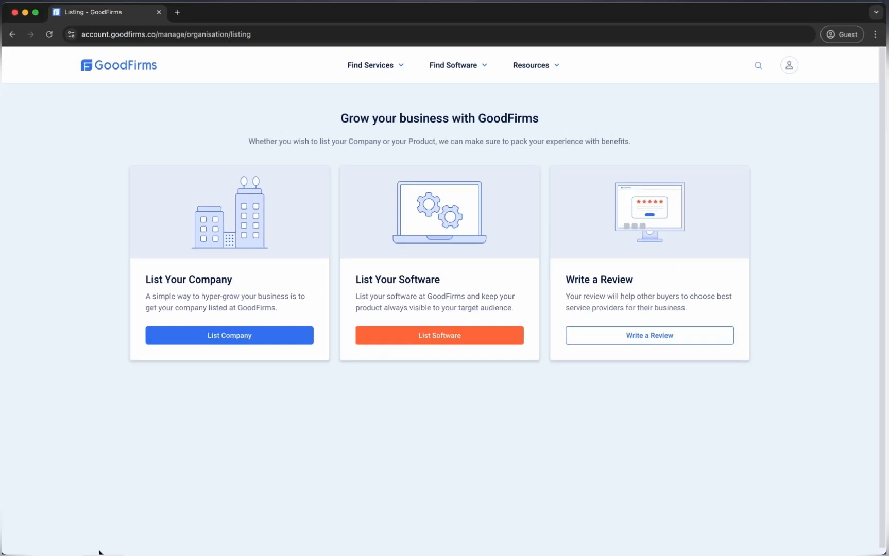
click(231, 339)
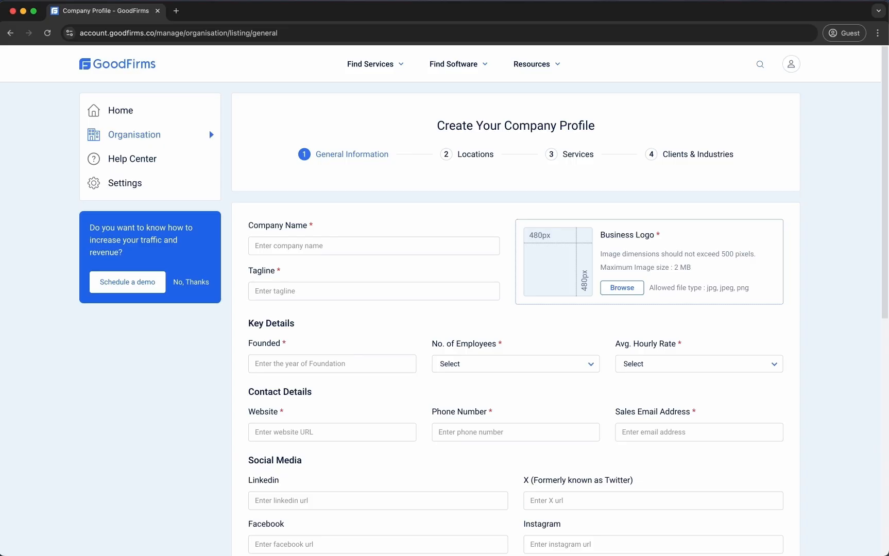
Enter company name MyCompany, upload Business Logo (1).png, and add tagline 'Where tech meets imagination'
click(399, 242)
text(MyCompany)
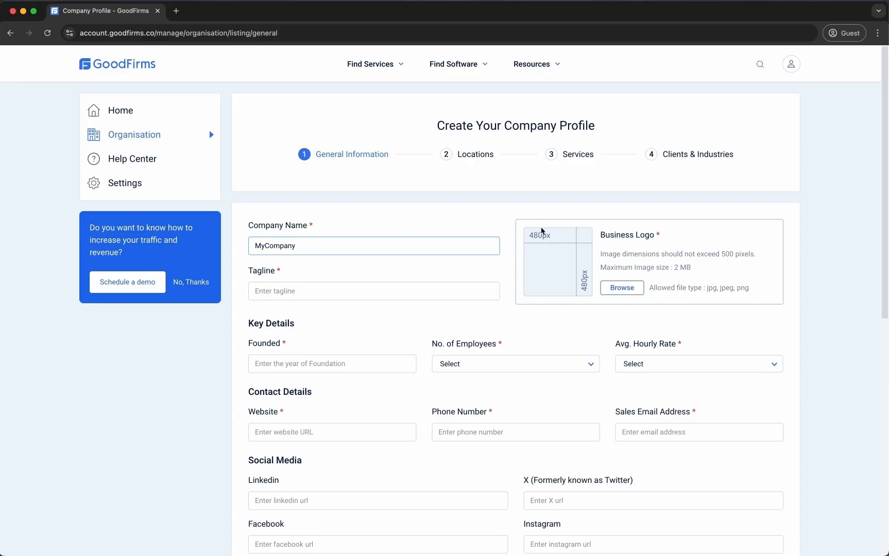
click(621, 287)
double_click(359, 217)
click(305, 292)
text(Where tech meets imagination)
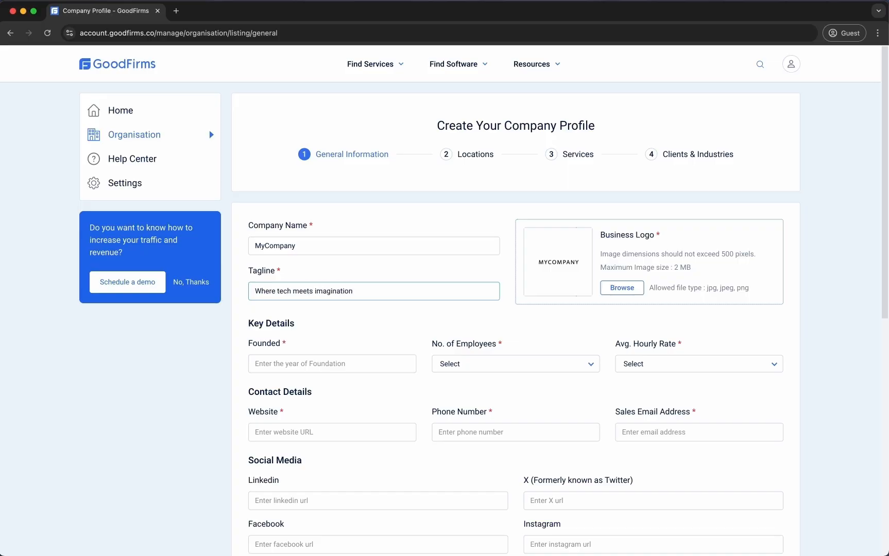
Set founding year 2012, 10 - 49 employees and a $25 - $49 average hourly rate
key(Tab)
key(Tab)
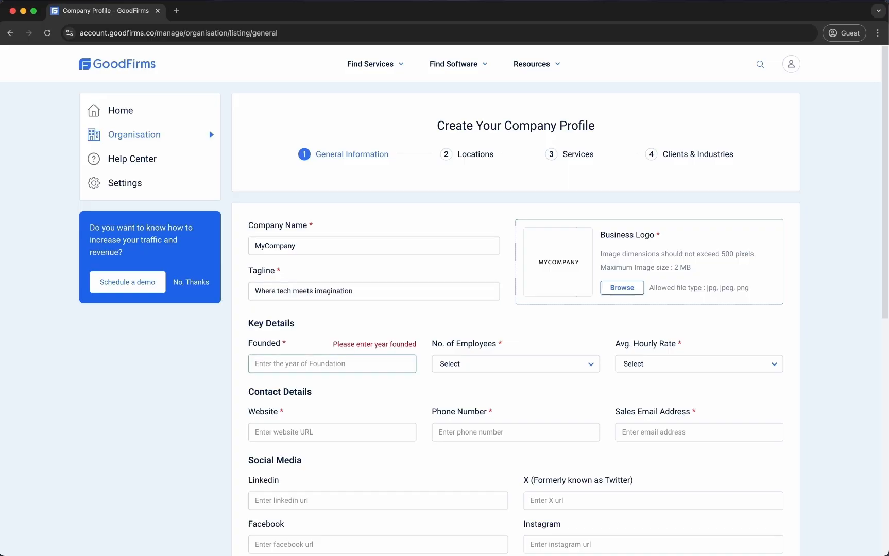
text(2012)
key(Tab)
click(572, 364)
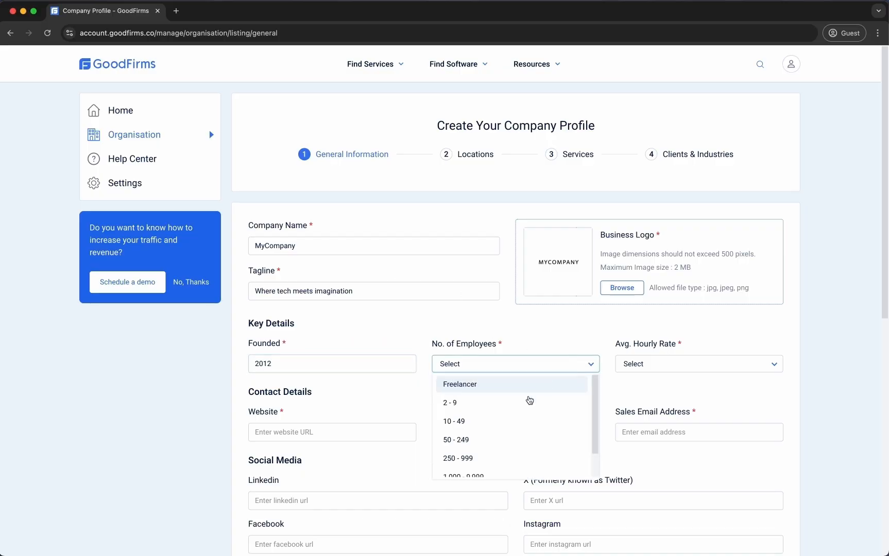
click(518, 421)
click(693, 369)
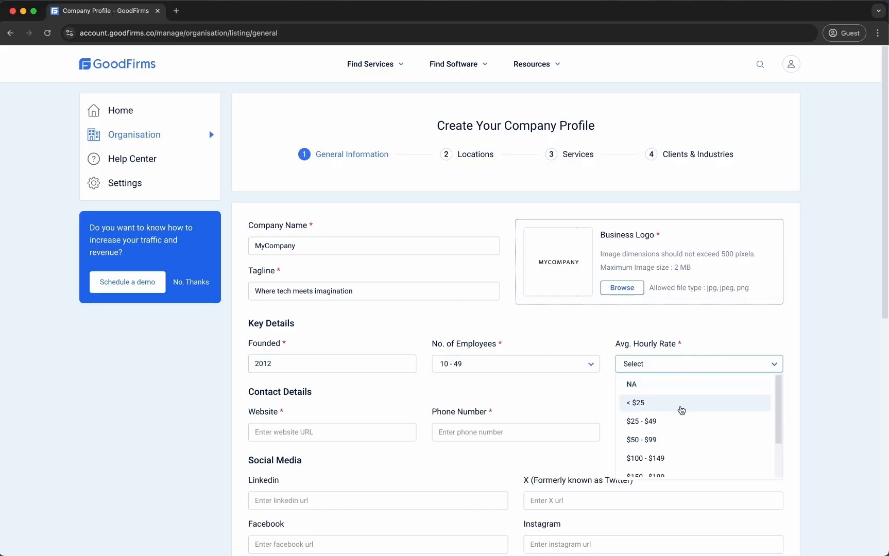
click(679, 421)
scroll(9, 409, down, 5)
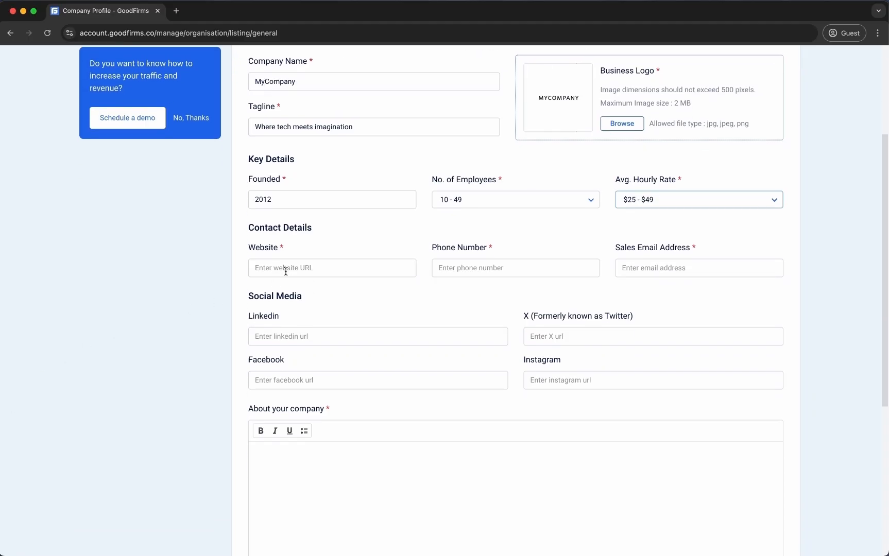
click(286, 269)
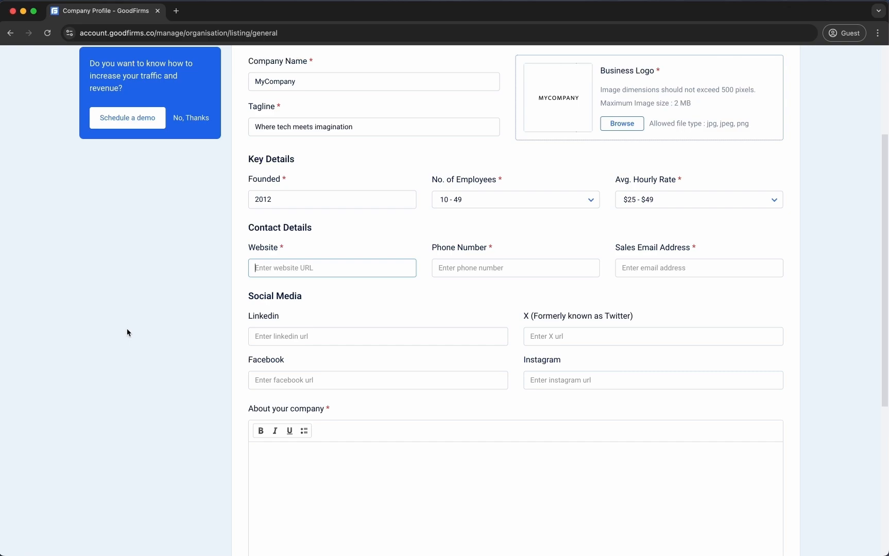
text(https://www)
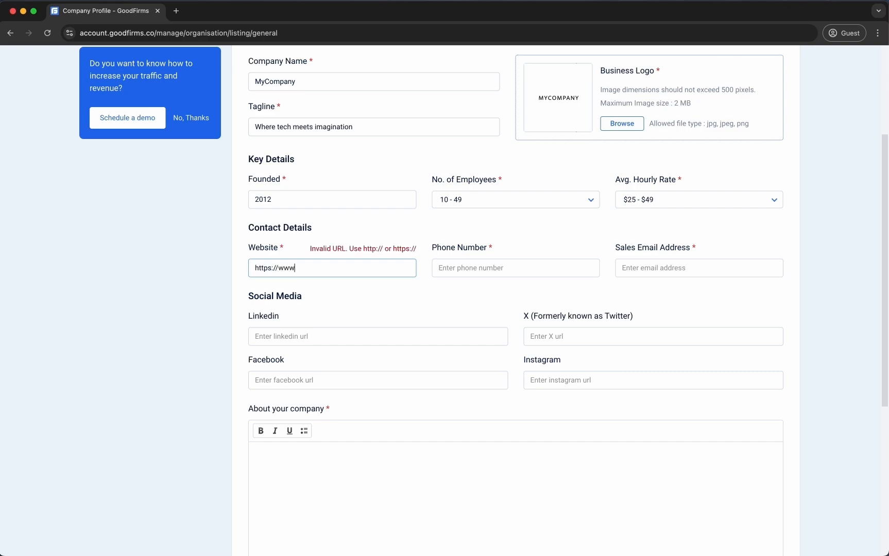
text(.mycompany.com)
key(Tab)
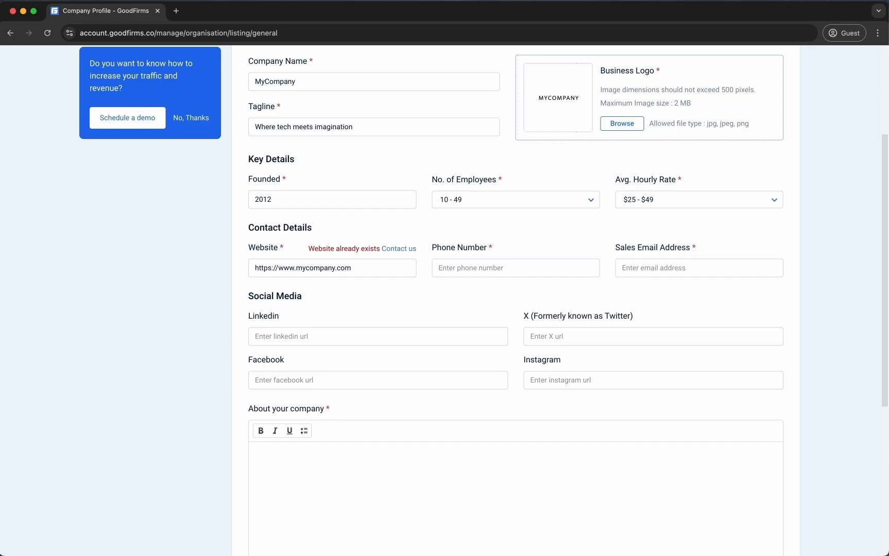
click(309, 269)
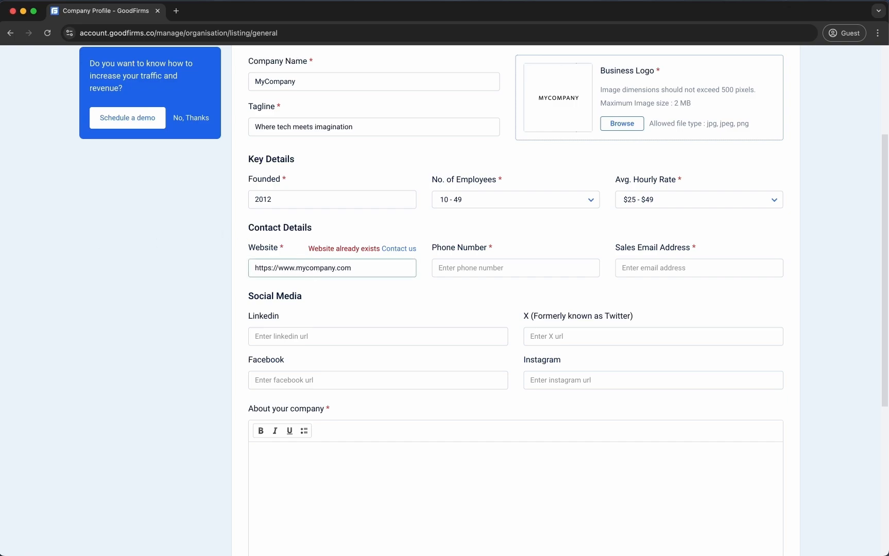
text(gf)
key(Tab)
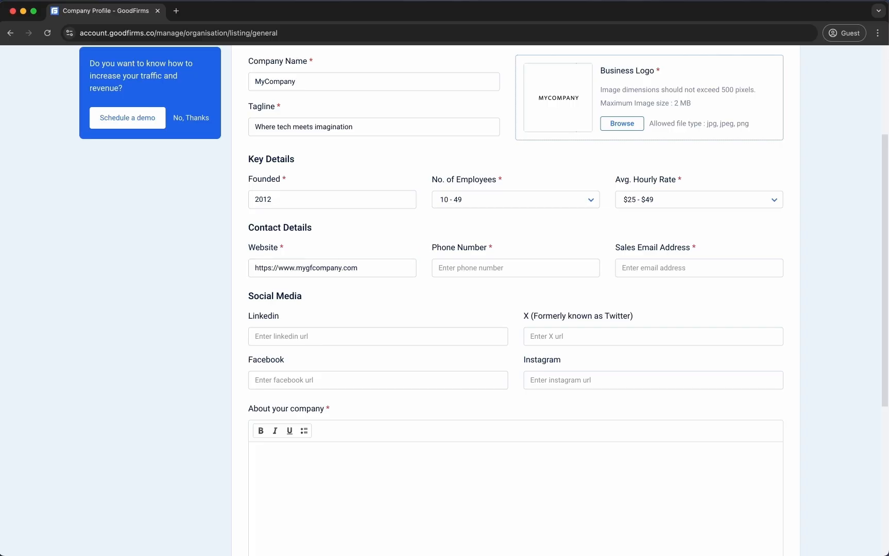
Fill in the company's phone number and sales email address
click(508, 267)
key(Tab)
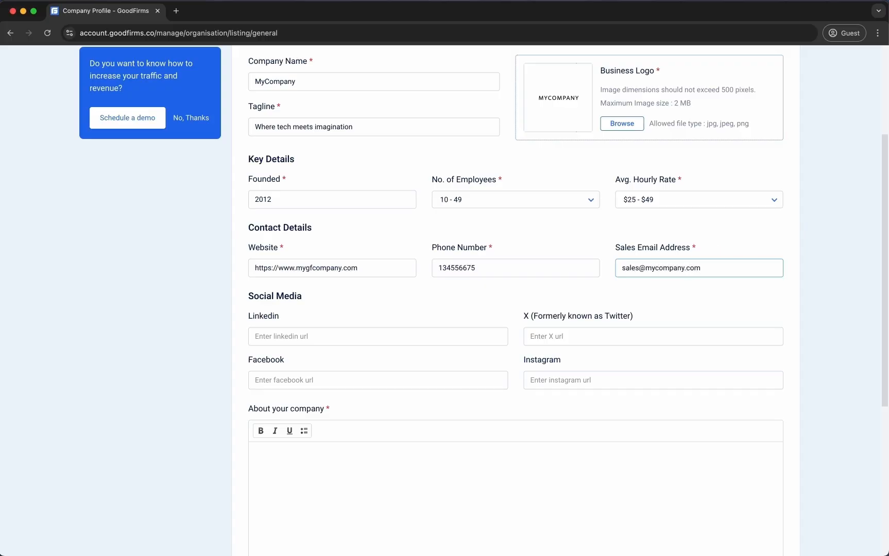
Enter the LinkedIn, X, Facebook and Instagram profile links, each ending in /mycompany
scroll(331, 298, down, 5)
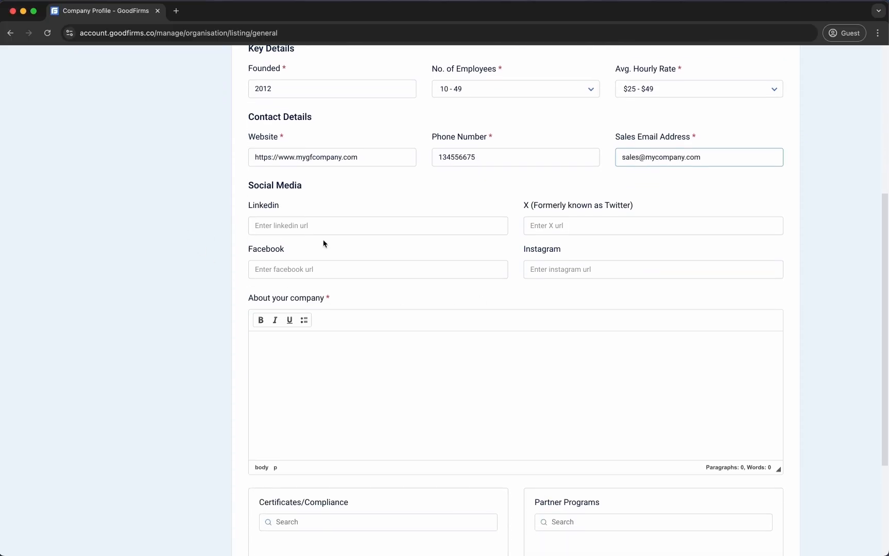
click(360, 225)
text(https://www.linkedin.com/mycompany)
key(Tab)
text(https://www.x.com/mycompany)
key(Tab)
text(https://www.facebook.com/m)
text(any)
key(Tab)
text(https://www.)
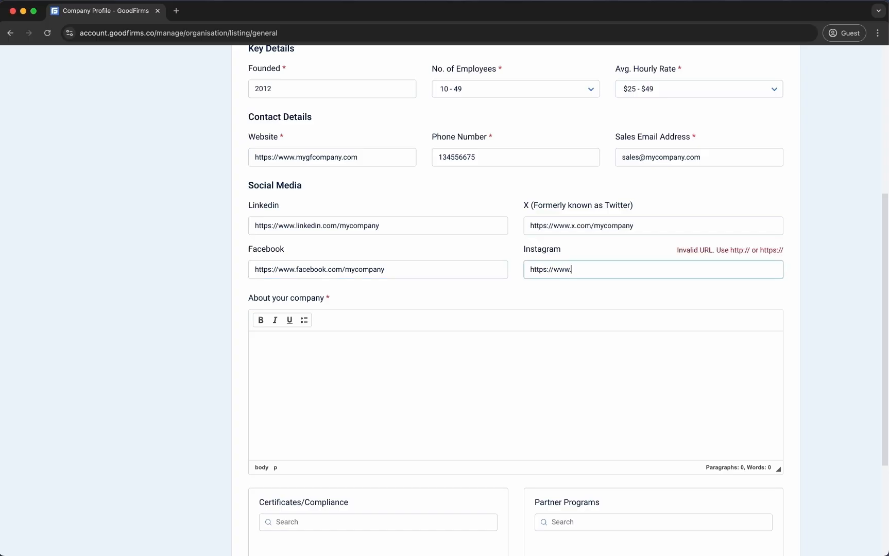
text(instagram.com/mycompany)
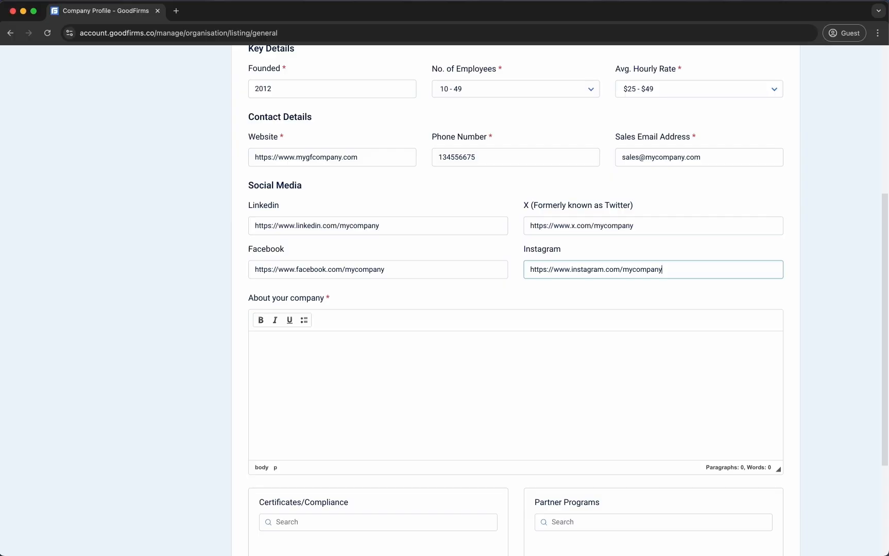
key(super+Tab)
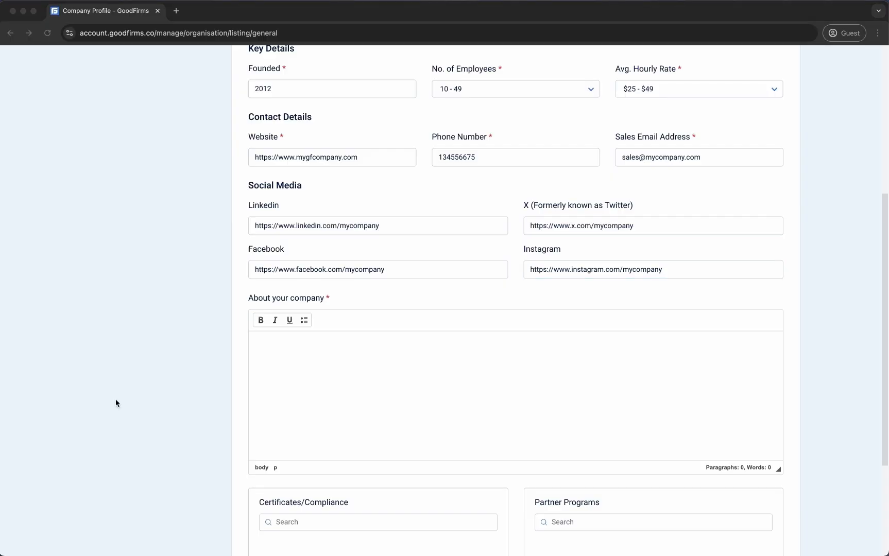
key(super+Tab)
Paste the multi-paragraph company description into About your company
click(309, 357)
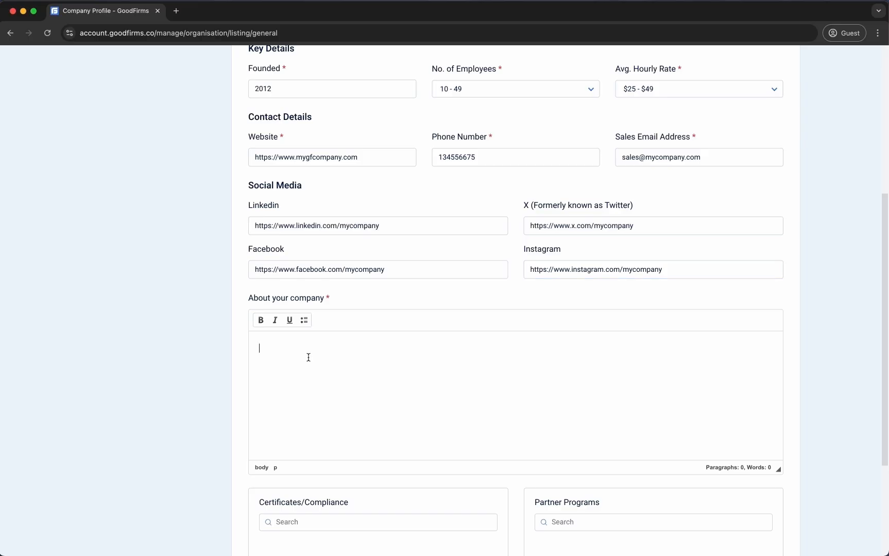
key(super+v)
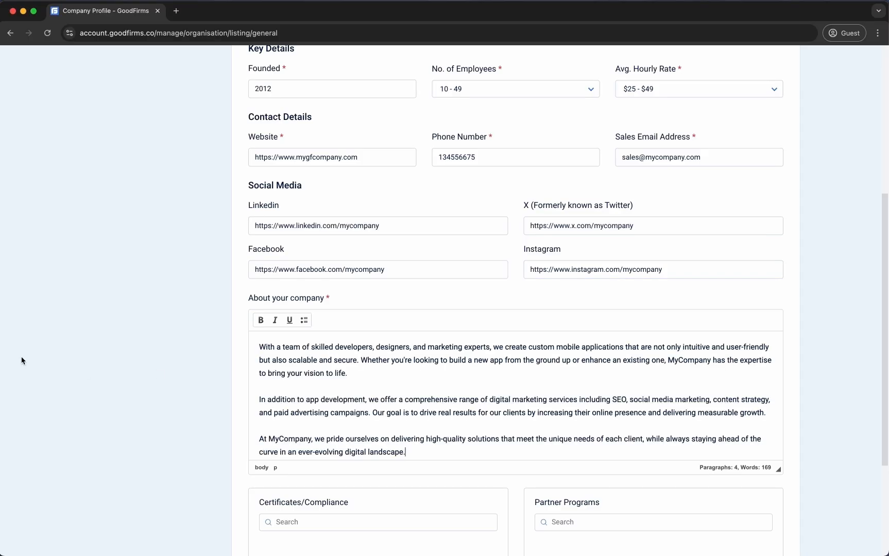
scroll(21, 356, down, 3)
scroll(20, 356, down, 3)
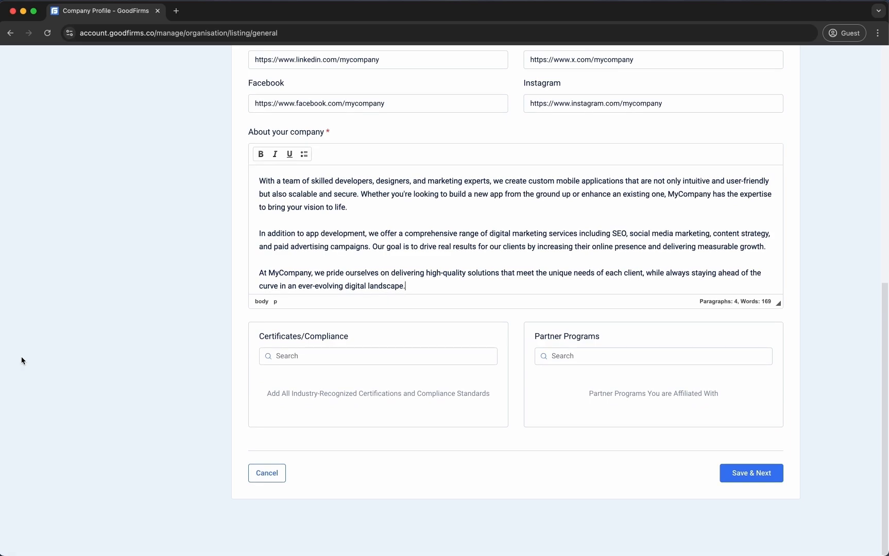
Add ISO 27001 and CMMI Level 5 as certificates
click(377, 359)
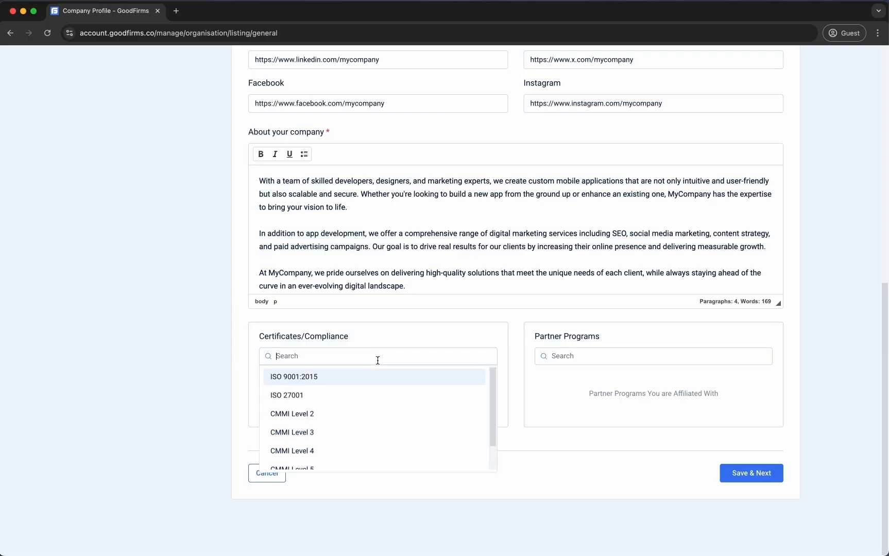
click(331, 397)
click(371, 356)
scroll(365, 413, down, 2)
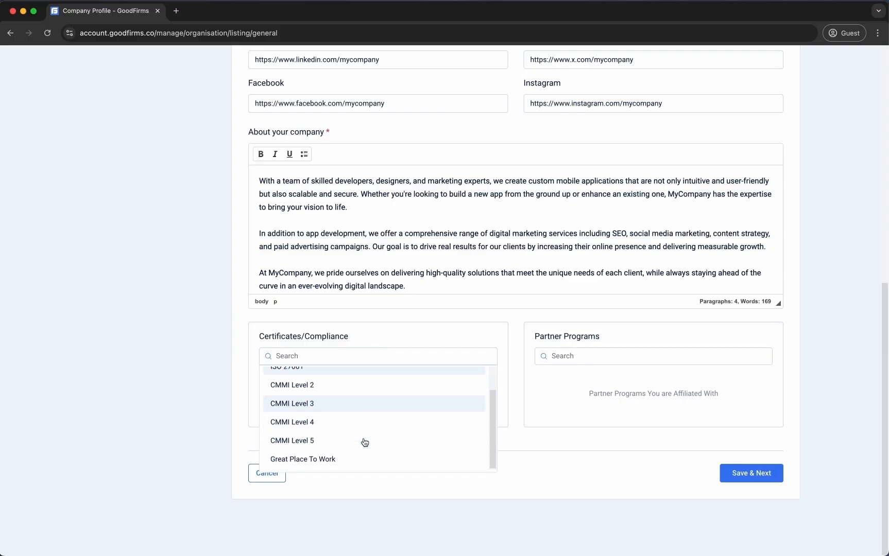
click(365, 441)
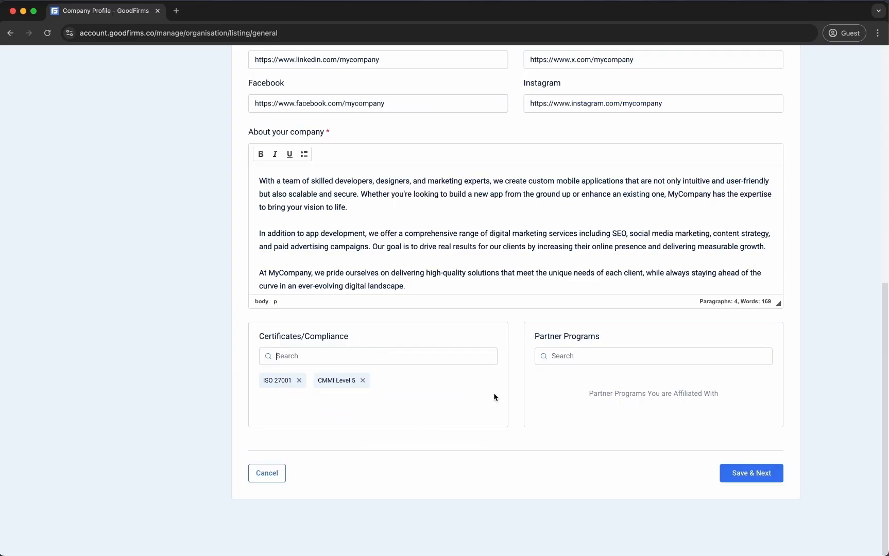
Add AWS Partner and Google Ads Certification as partner programs, then save General Information
click(581, 356)
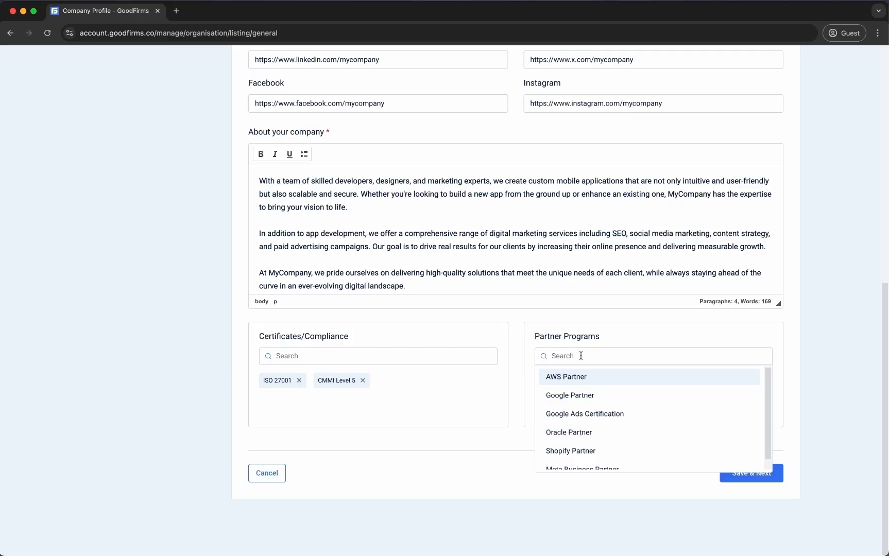
click(577, 381)
click(603, 356)
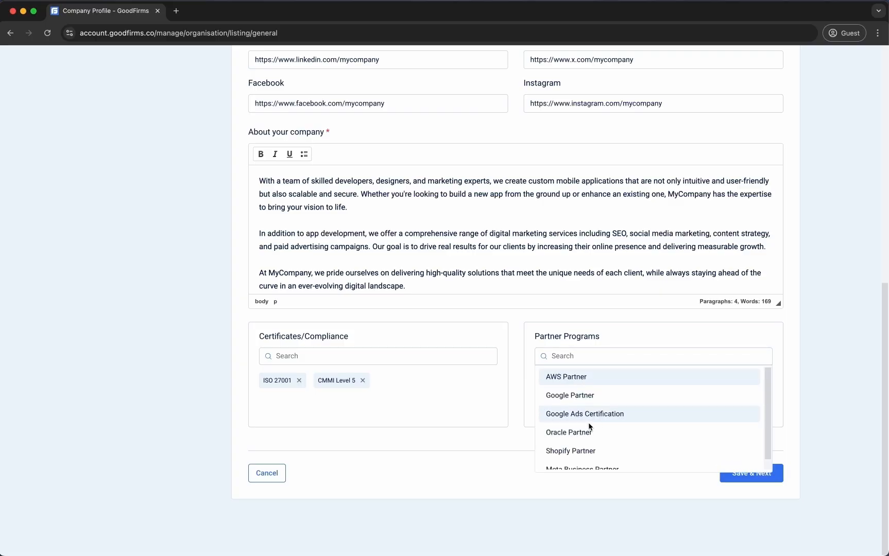
click(594, 417)
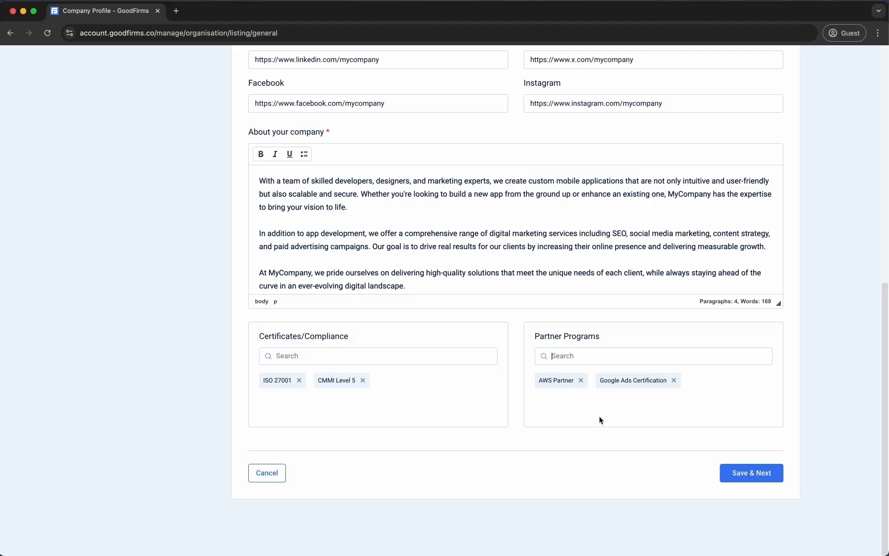
click(743, 472)
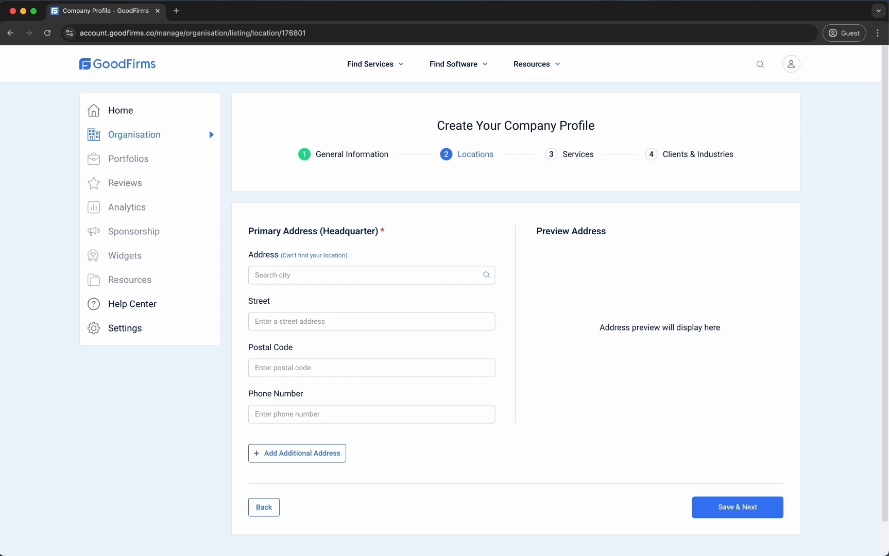
Set the headquarters city to Chicago, Illinois, United States and fill in street, postal code and phone
click(379, 276)
text(chicago)
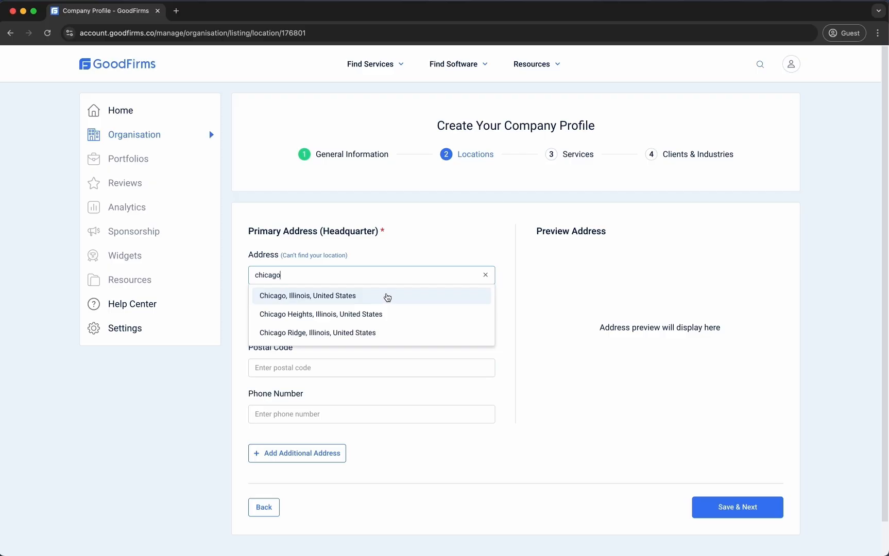
click(387, 298)
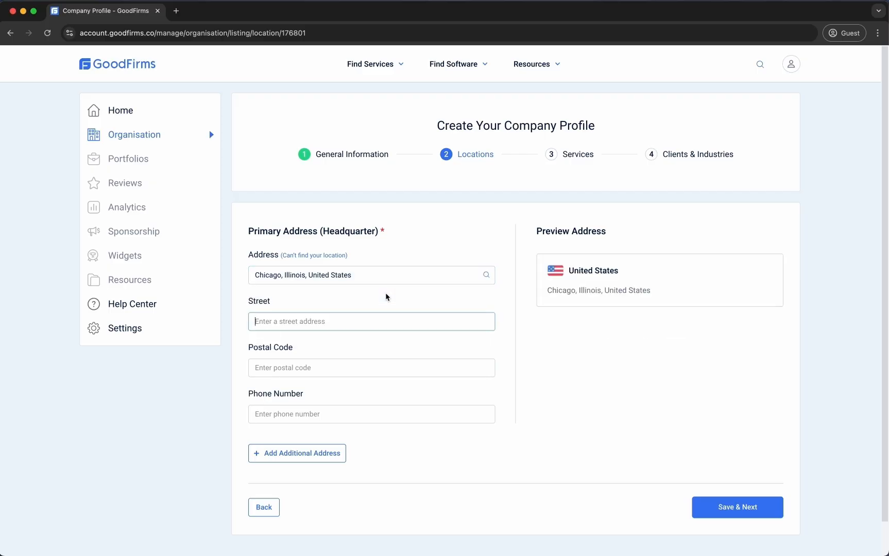
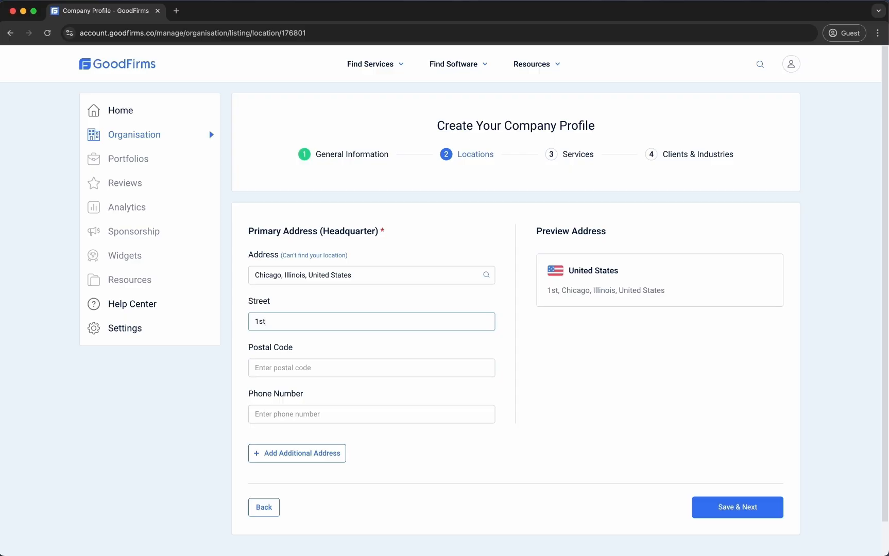
key(Tab)
key(Tab)
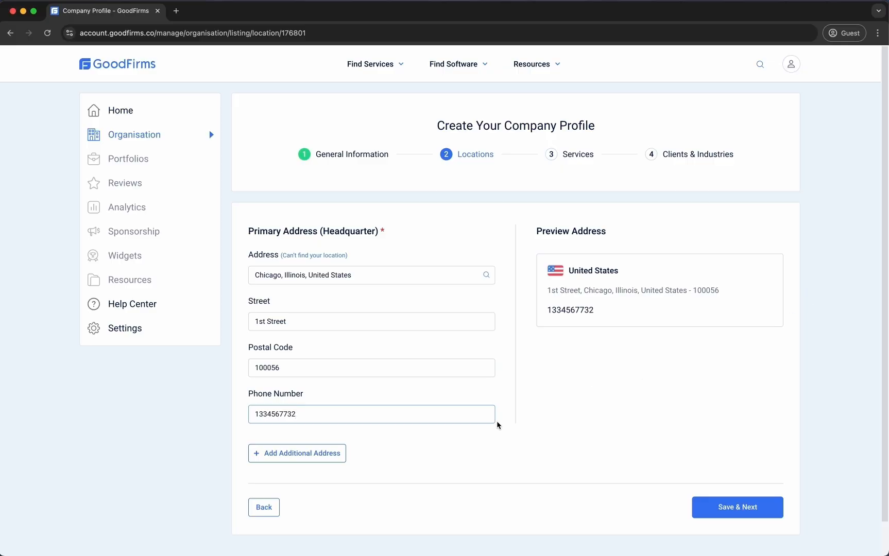
Add two extra address sections, delete them again, and save the Locations step
click(342, 453)
scroll(342, 453, down, 1)
scroll(344, 452, down, 5)
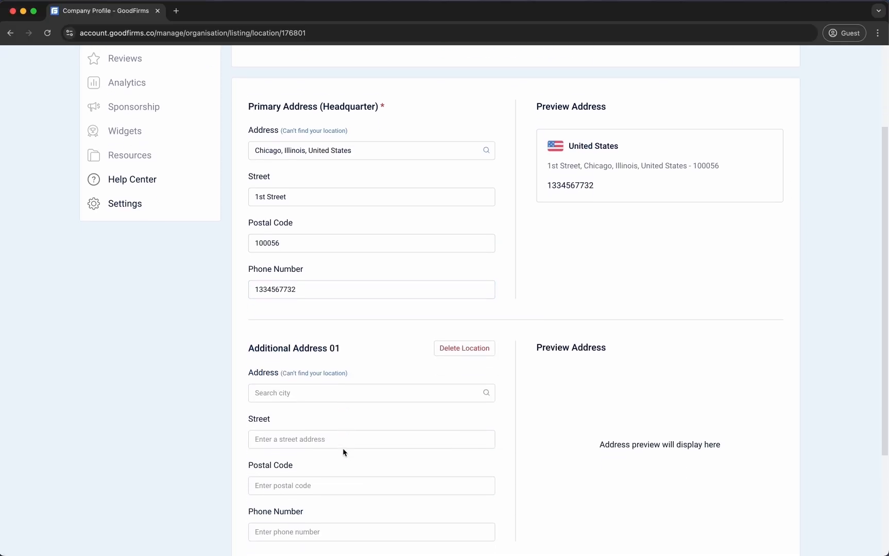
click(327, 416)
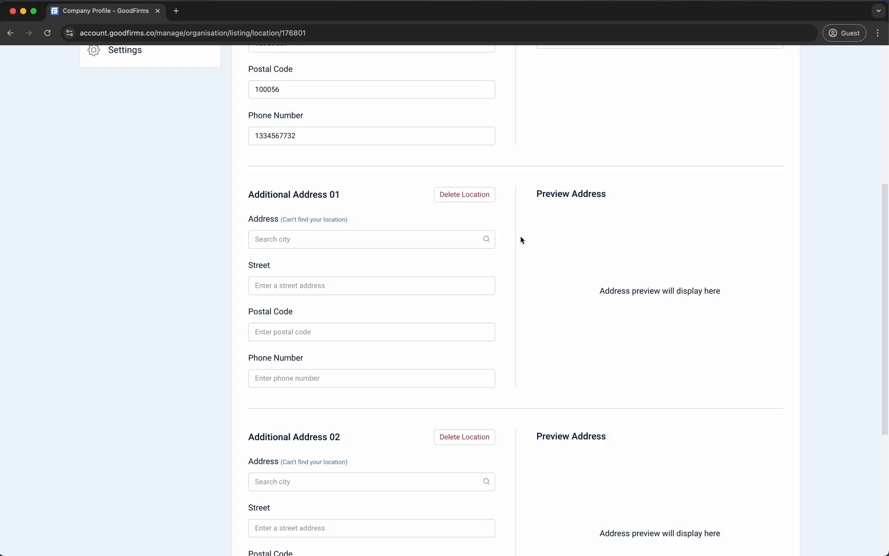
click(475, 195)
click(474, 195)
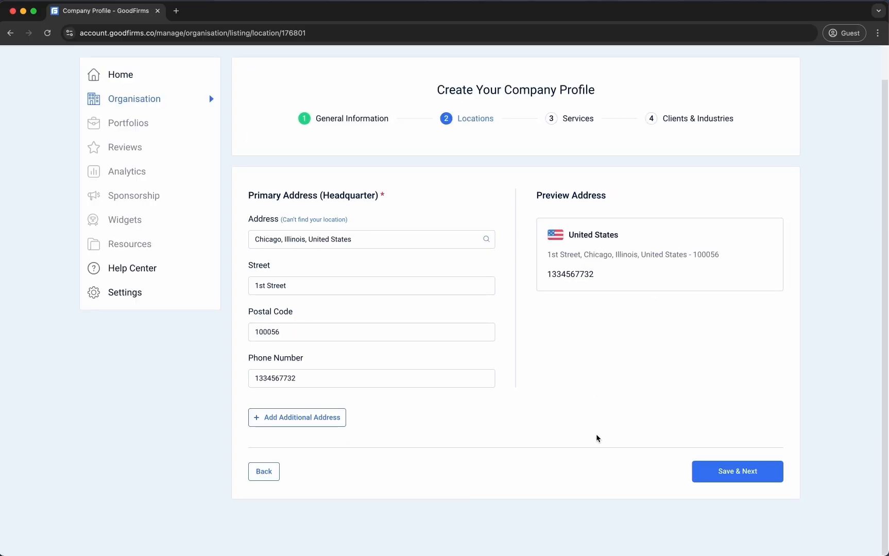
click(730, 477)
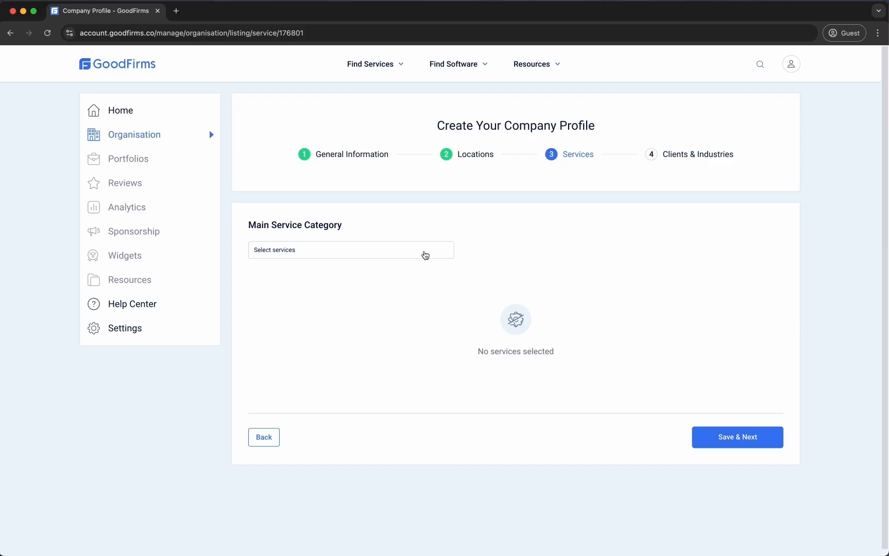
Add Android and SEO Services from the Select services search list
click(425, 255)
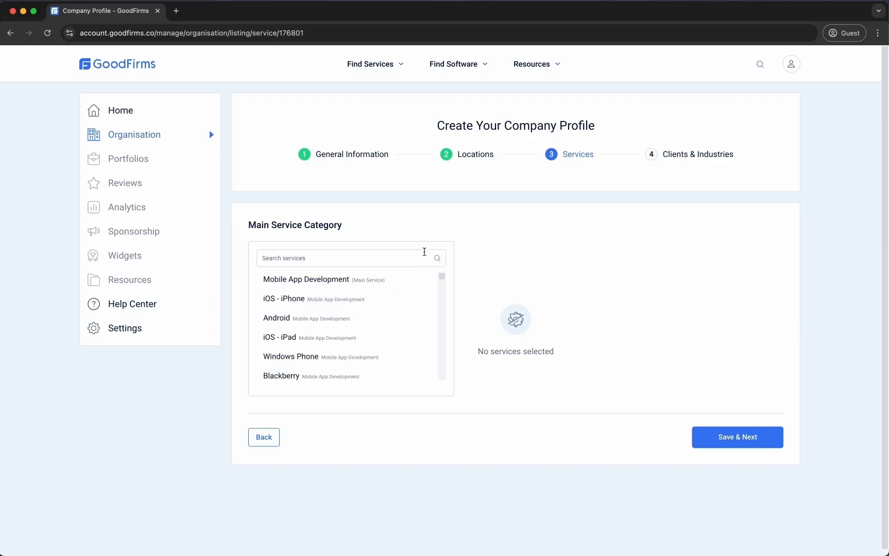
text(android)
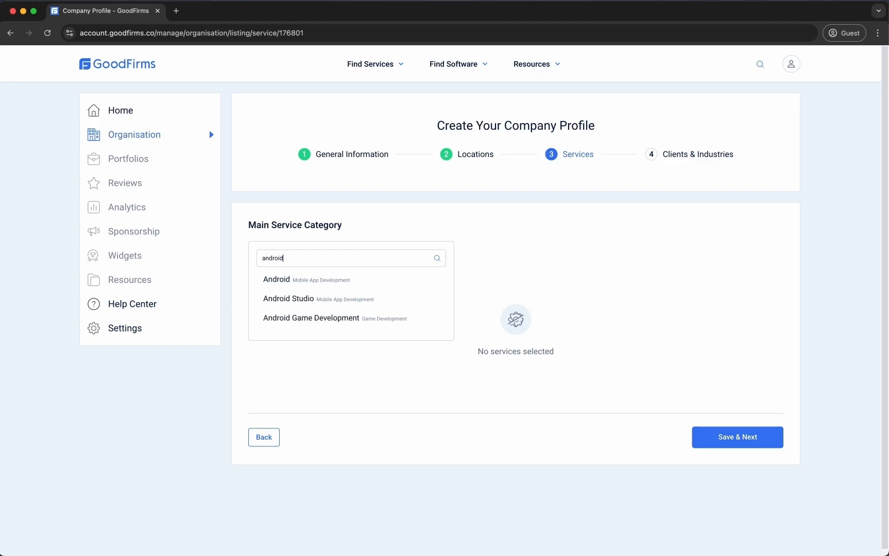
click(379, 281)
click(433, 234)
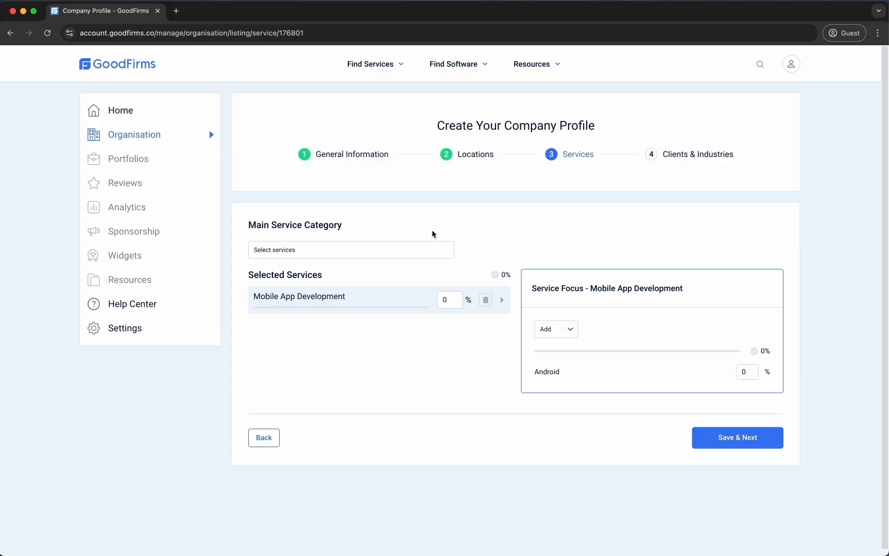
click(383, 261)
text(seo)
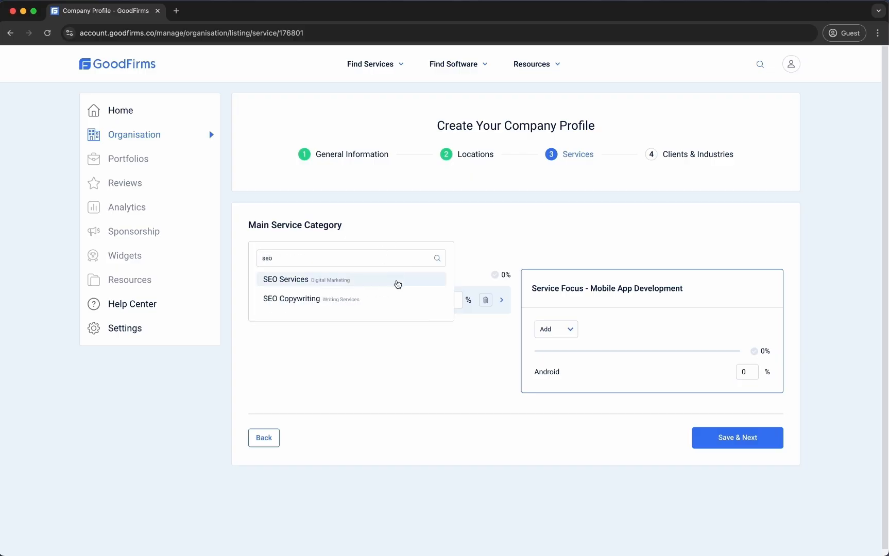
click(396, 279)
click(515, 208)
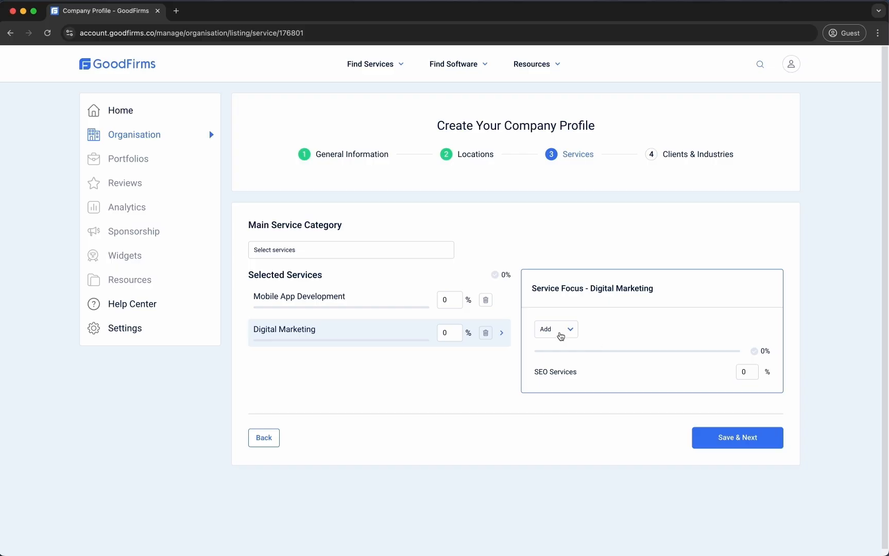
Tick Branding as a Digital Marketing service focus area
click(561, 332)
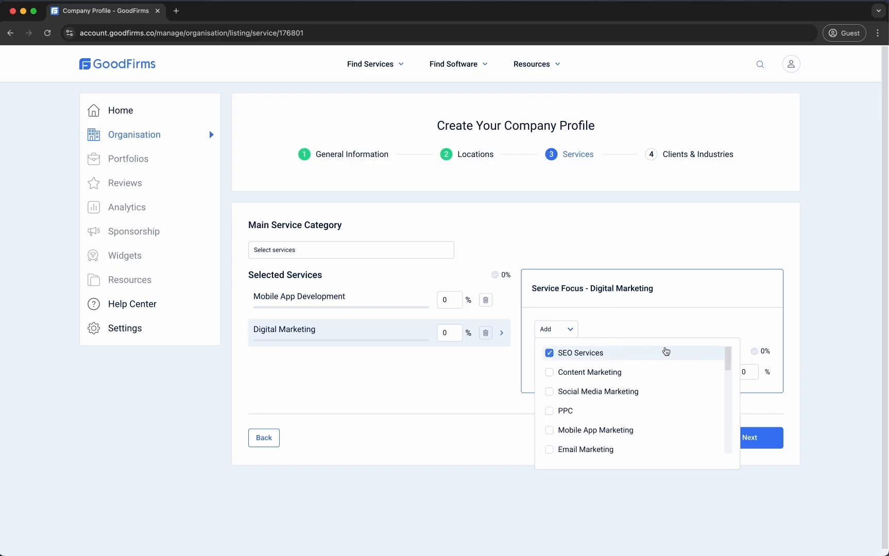
scroll(666, 352, down, 5)
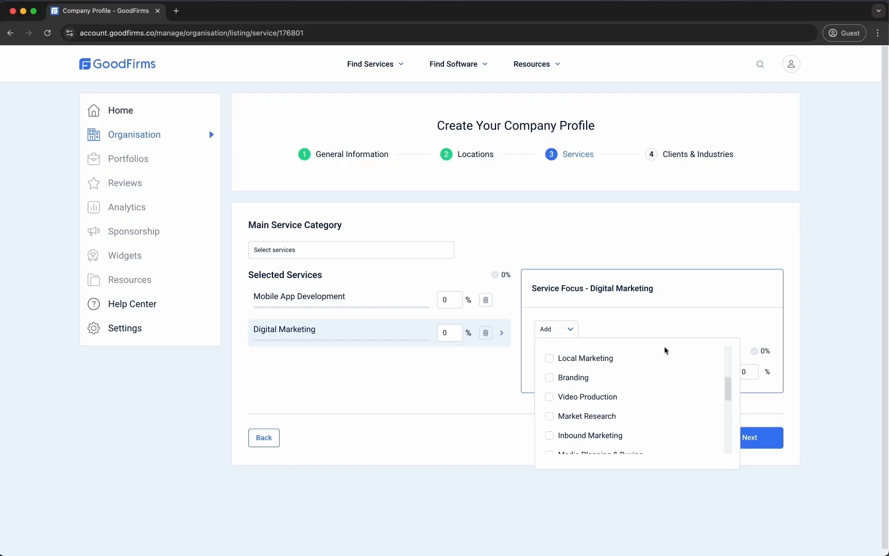
click(576, 378)
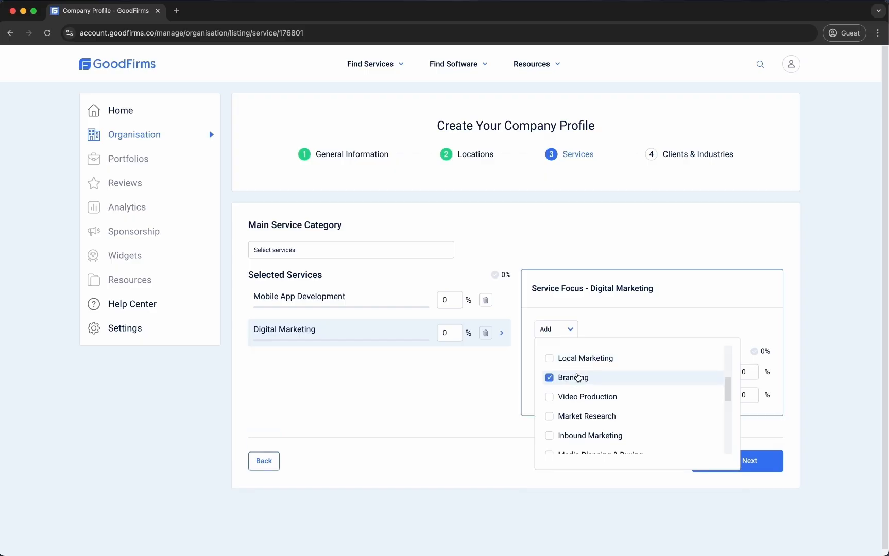
click(622, 328)
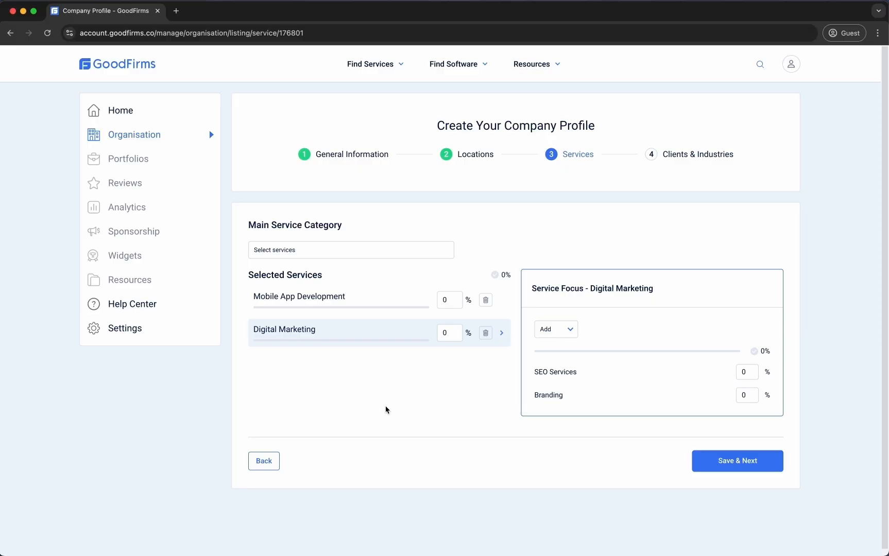
Search services for 'ios' without adding it, then tick iOS - iPhone under Mobile App Development focus
click(395, 251)
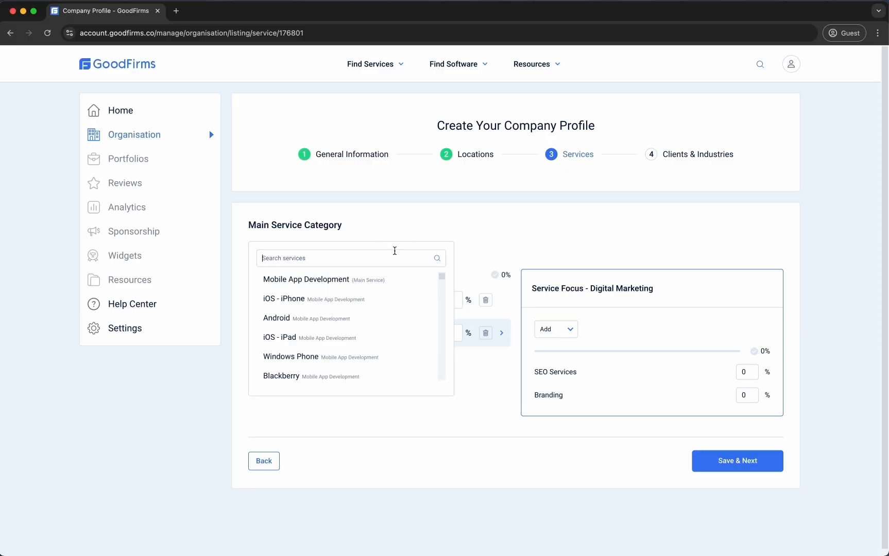
text(ios)
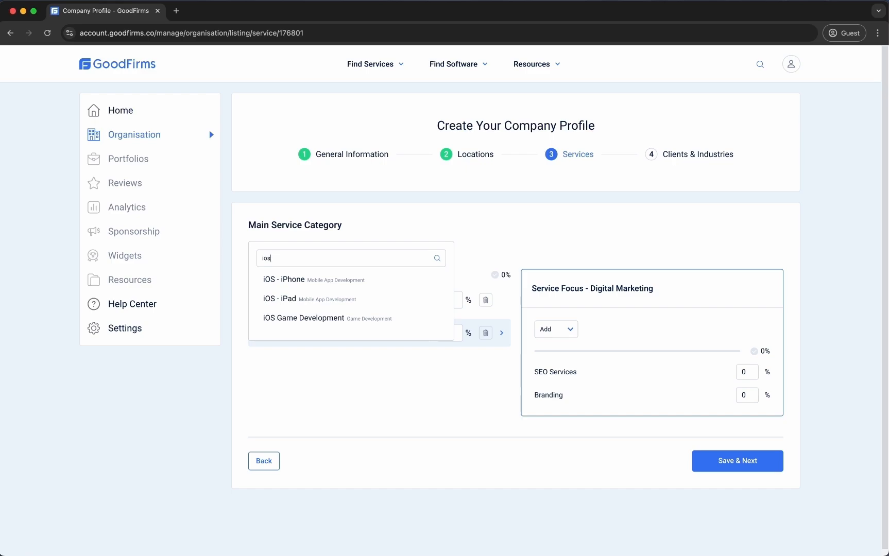
click(585, 242)
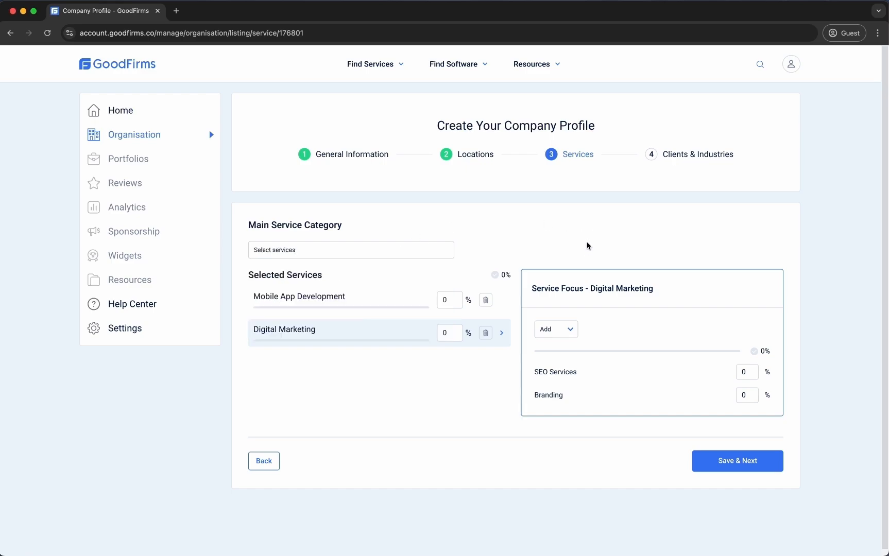
click(431, 295)
click(567, 333)
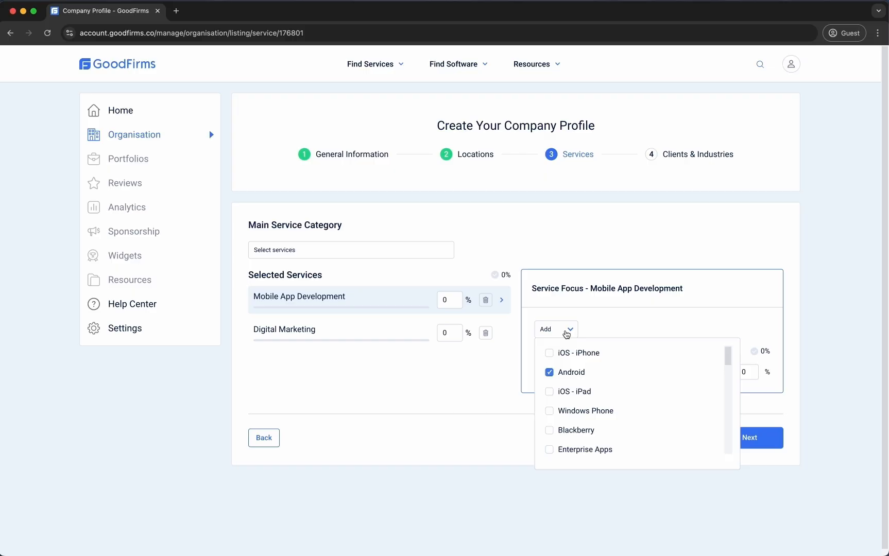
click(563, 353)
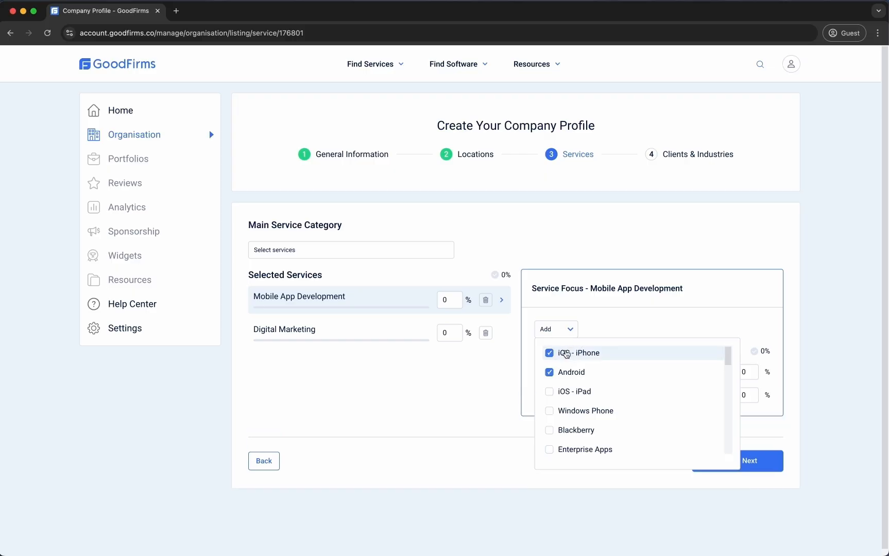
click(490, 384)
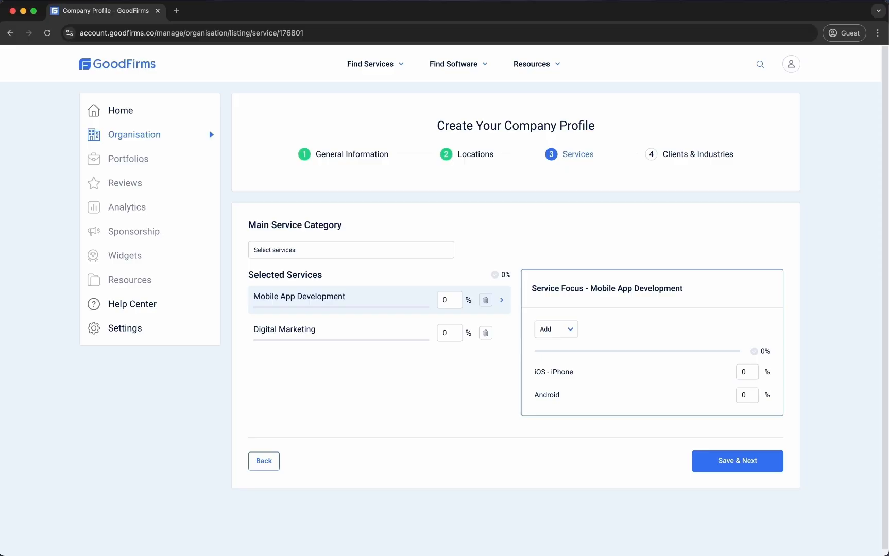
Give Mobile App Development 50%, with iOS - iPhone and Android at 50% each
click(447, 300)
text(50)
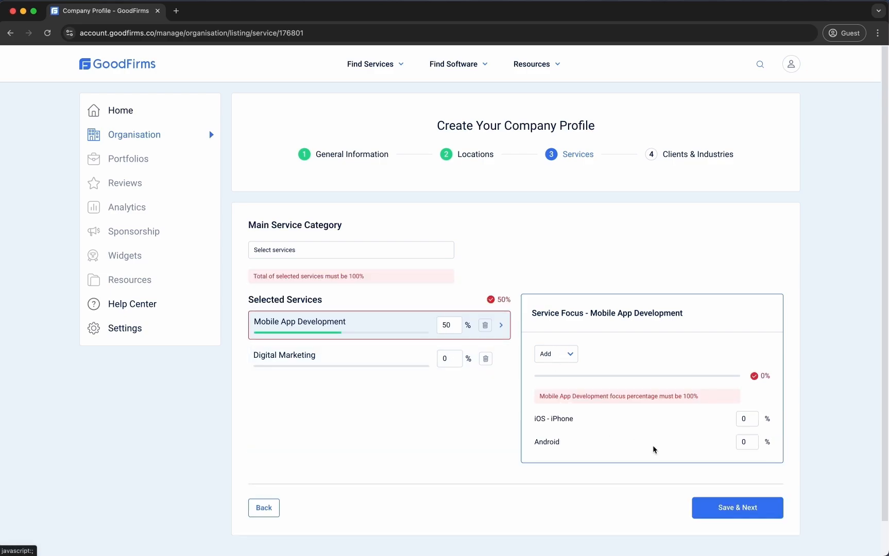
click(755, 419)
text(50)
key(Tab)
text(50)
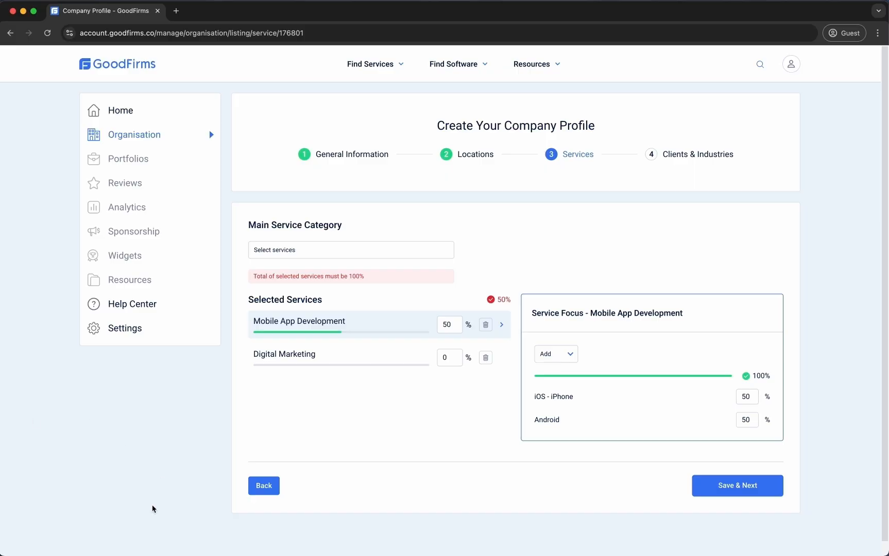
Give Digital Marketing 50%, with SEO Services and Branding at 50% each, and save
click(450, 355)
text(50)
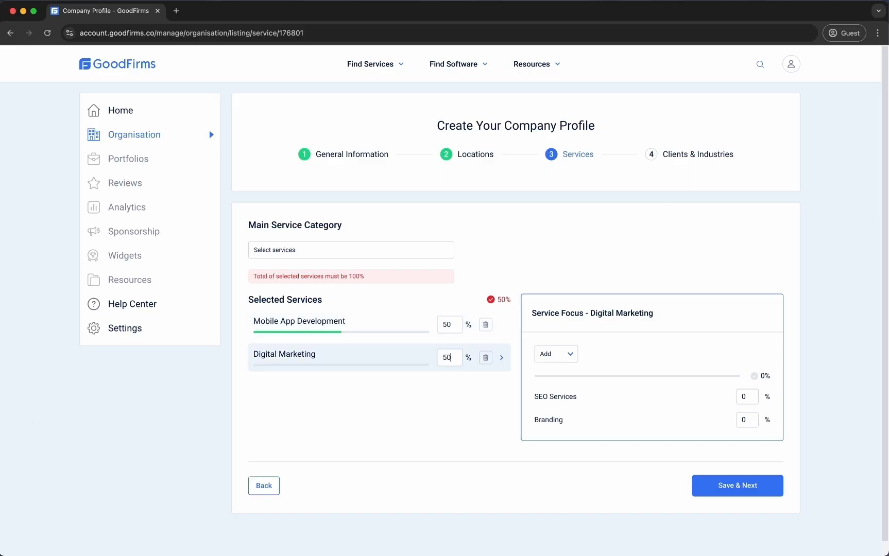
click(745, 395)
text(50)
key(Tab)
text(50)
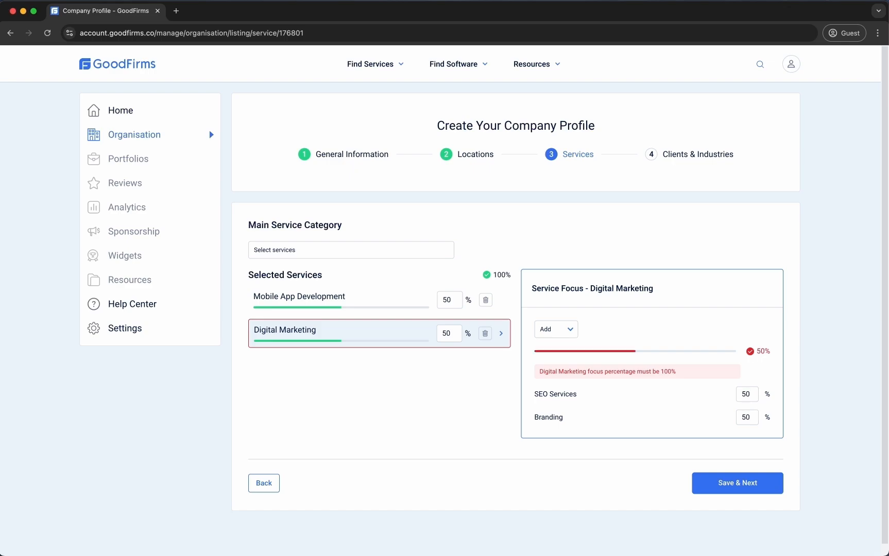
key(Tab)
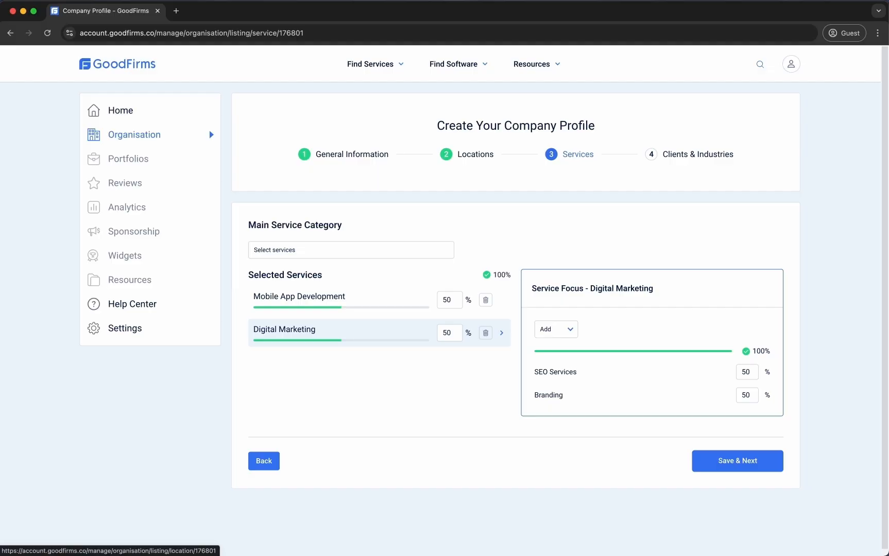
click(752, 468)
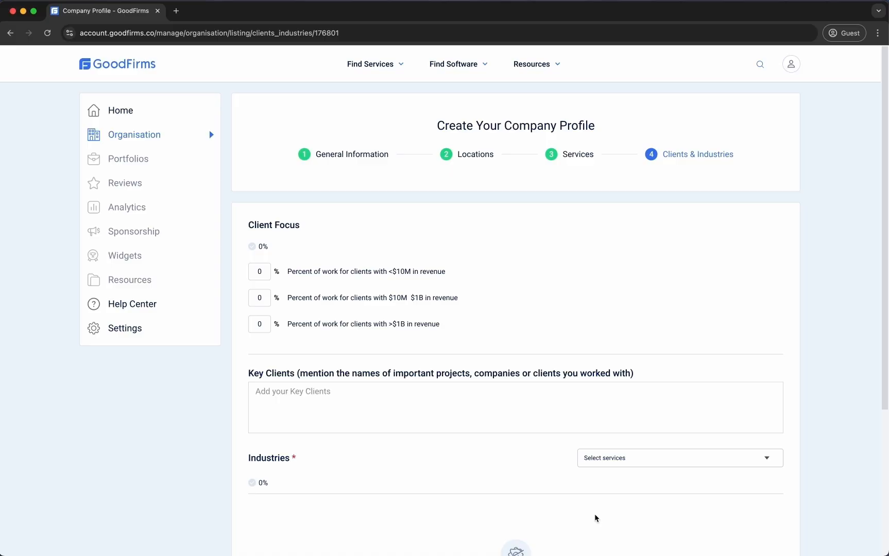
Set client focus to 40% under $10M, 40% mid-sized and 20% over $1B
click(262, 268)
text(40)
click(268, 298)
text(40)
key(Tab)
text(20)
Add Client1, Client2, Client3, Client4 and client5 as key clients
key(Tab)
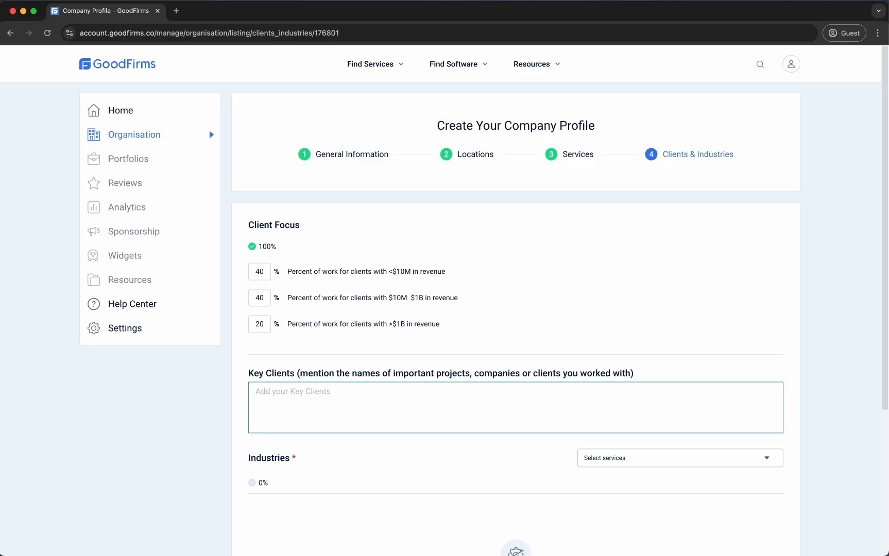
text(Client1)
key(Return)
text(Client2)
key(Return)
text(Client3)
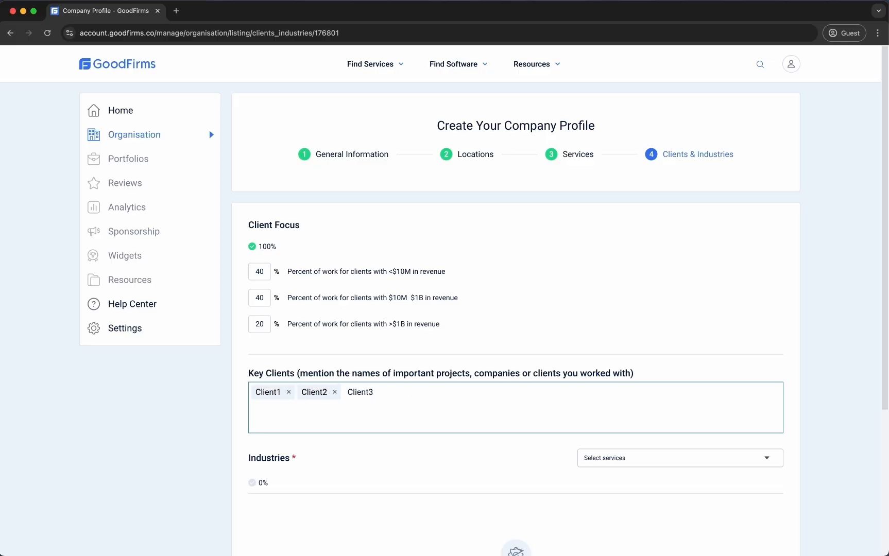
key(Return)
text(Client4)
key(Return)
text(client5)
key(BackSpace)
text(5)
key(Return)
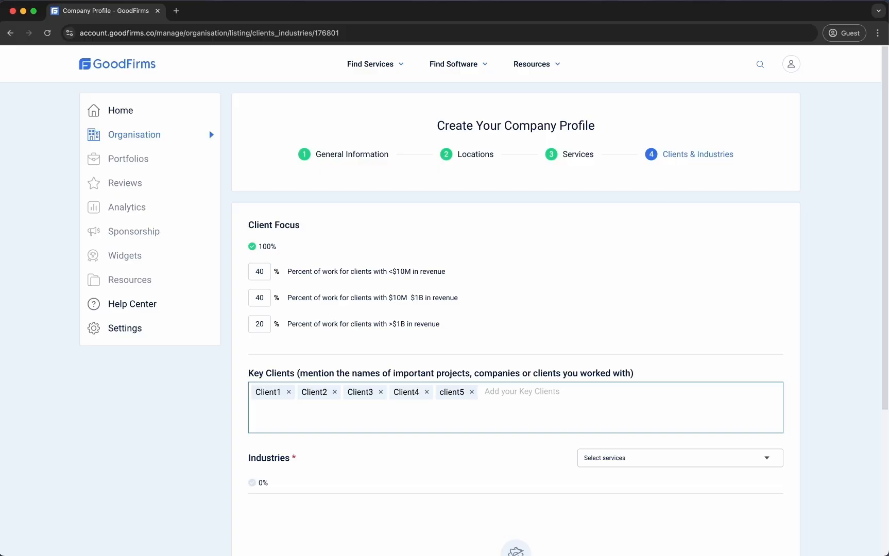
scroll(444, 300, down, 1)
Select Advertising & Marketing, Art, Entertainment & Music, Consumer Products and Business Services as industries
scroll(402, 238, down, 5)
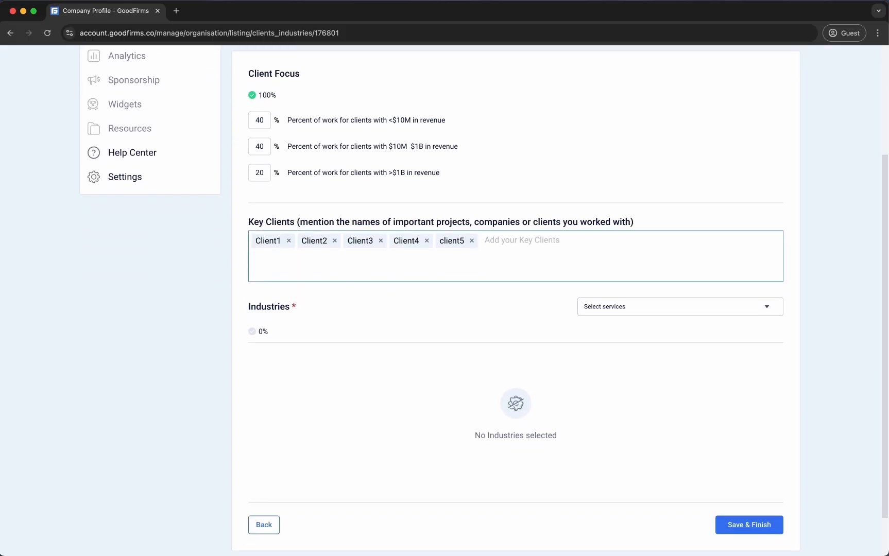
click(688, 311)
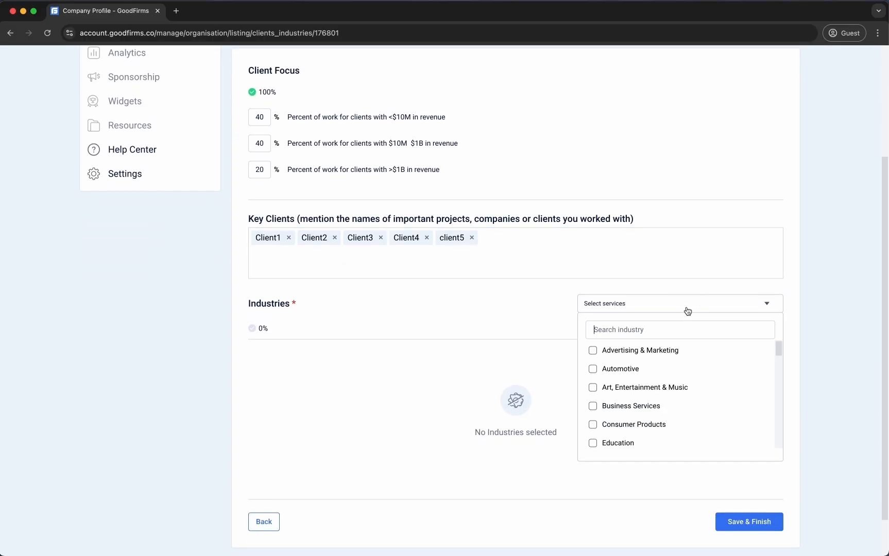
click(621, 350)
click(626, 389)
click(627, 424)
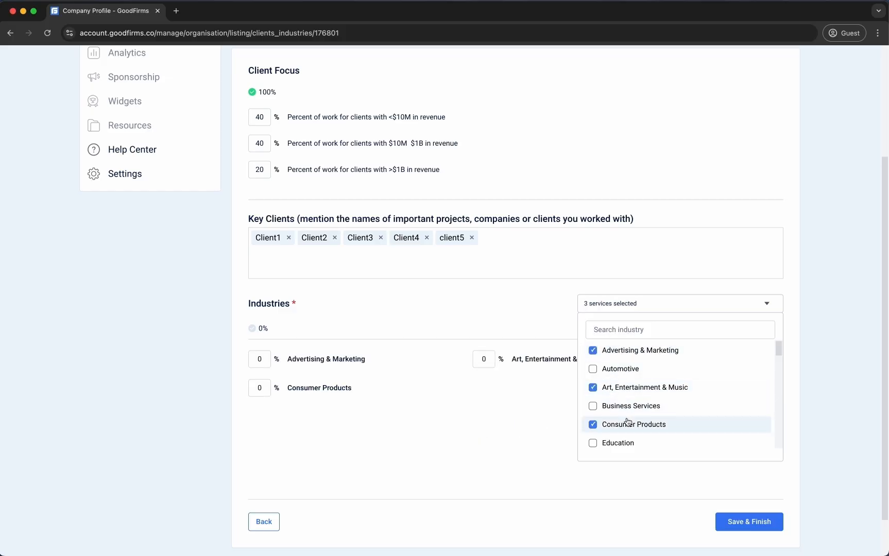
click(636, 406)
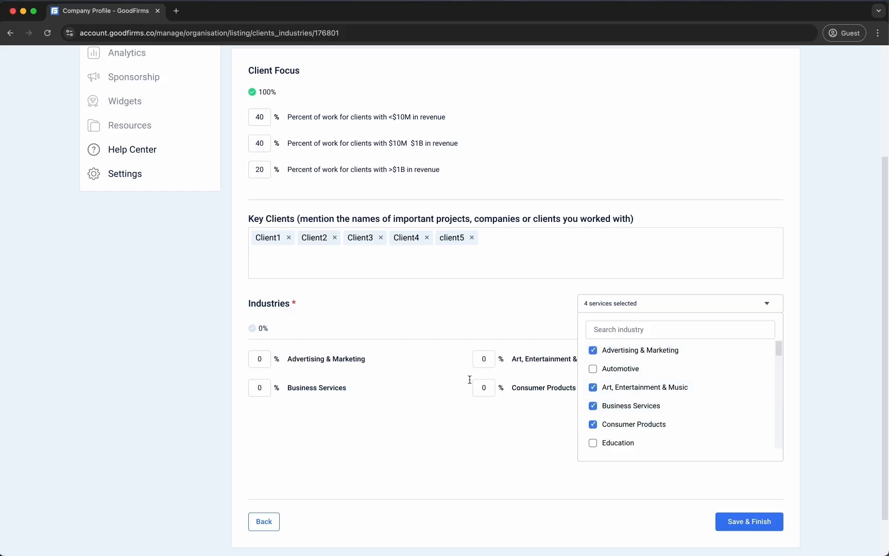
click(398, 411)
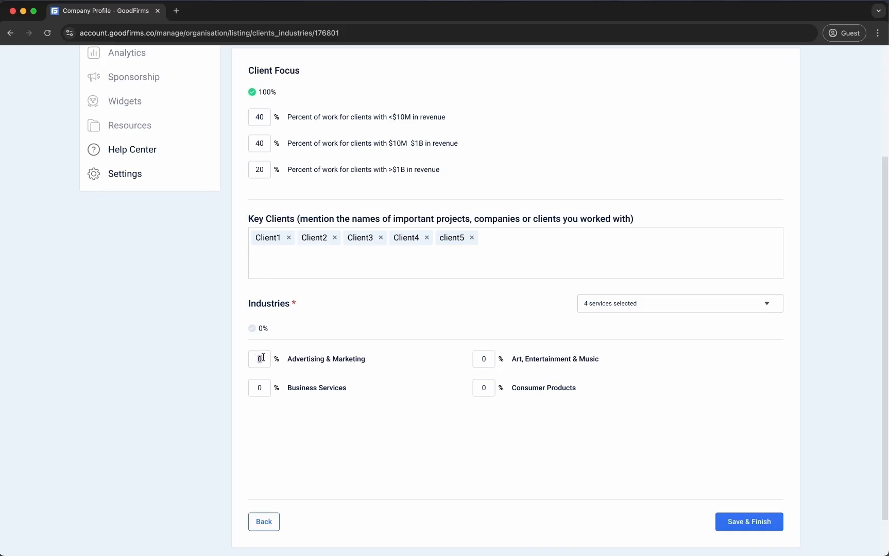
Weight the industries 25%, 50%, 20% and 5% respectively
text(25)
key(Tab)
text(50)
key(Tab)
text(25)
key(BackSpace)
text(0)
key(Tab)
text(5)
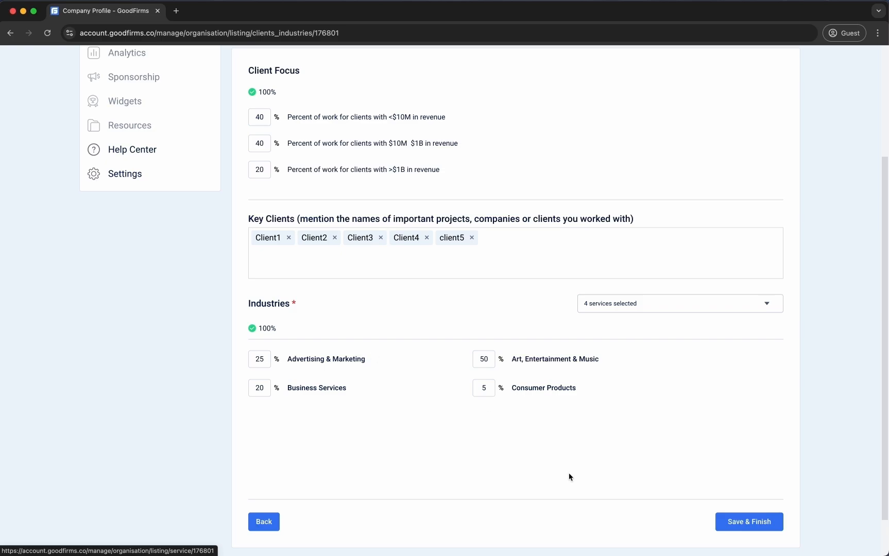
Save and finish the profile, go to the dashboard, then open the Help Center contact page
click(730, 524)
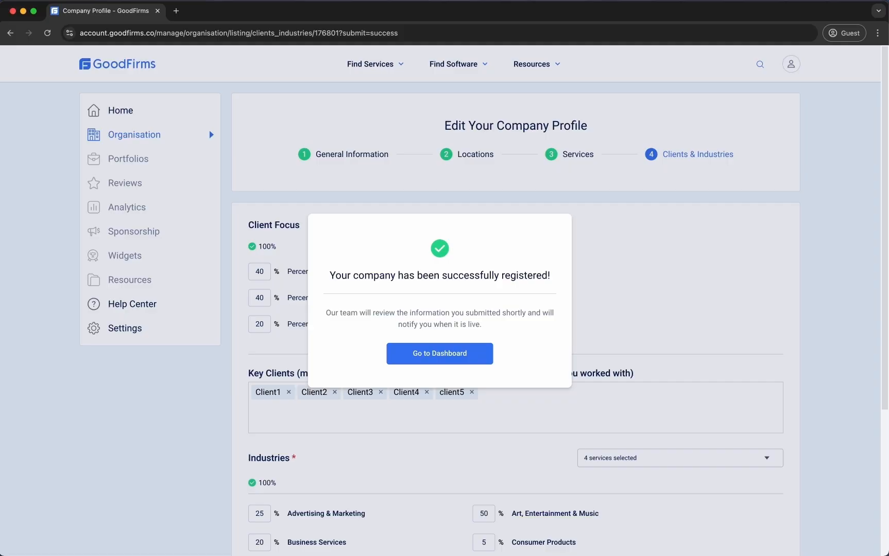
click(429, 356)
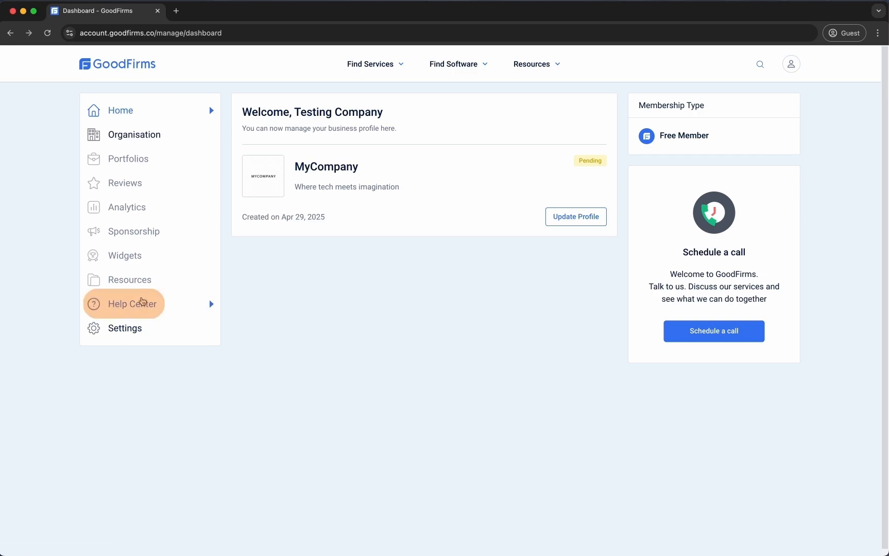
click(142, 299)
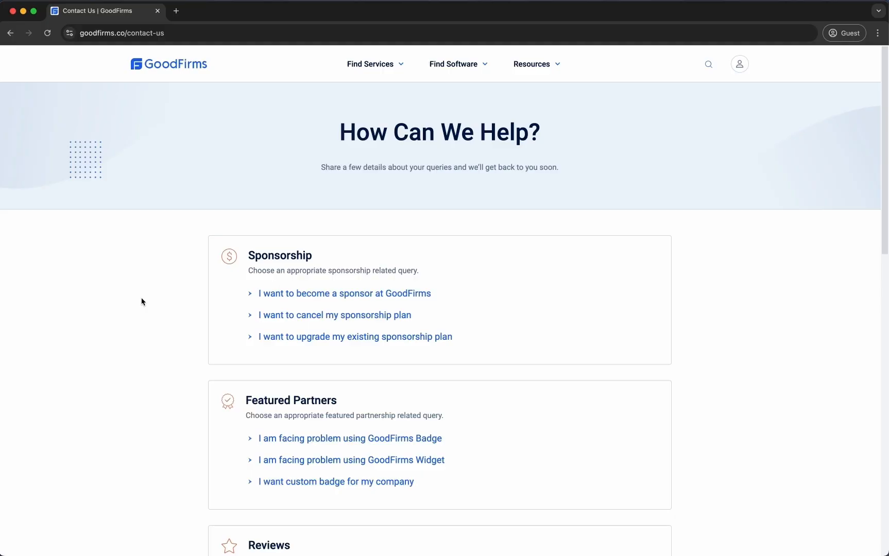
scroll(143, 301, down, 5)
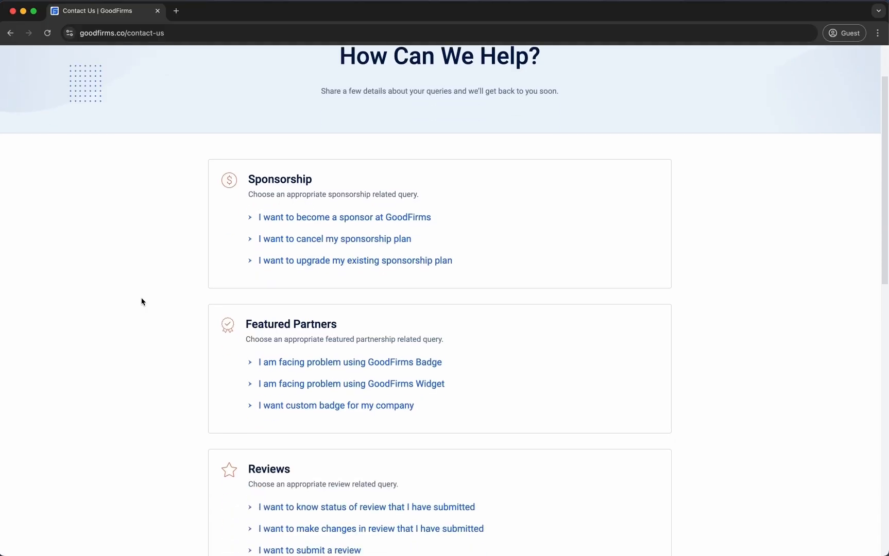